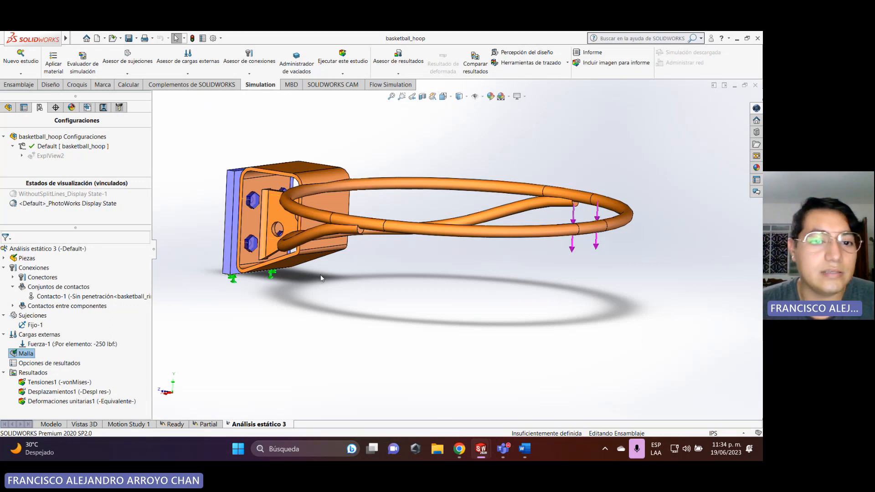
# - Examine the basketball hoop assembly of the static study from both sides
pyautogui.moveTo(320, 278); pyautogui.dragTo(225, 256, button='middle')
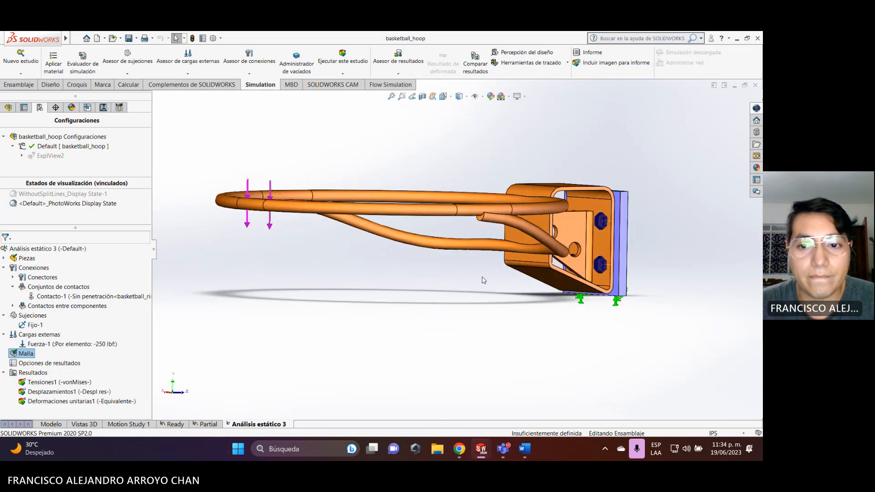
pyautogui.moveTo(484, 280); pyautogui.dragTo(575, 286, button='middle')
pyautogui.scroll(-2, 261, 256)
pyautogui.scroll(2, 291, 300)
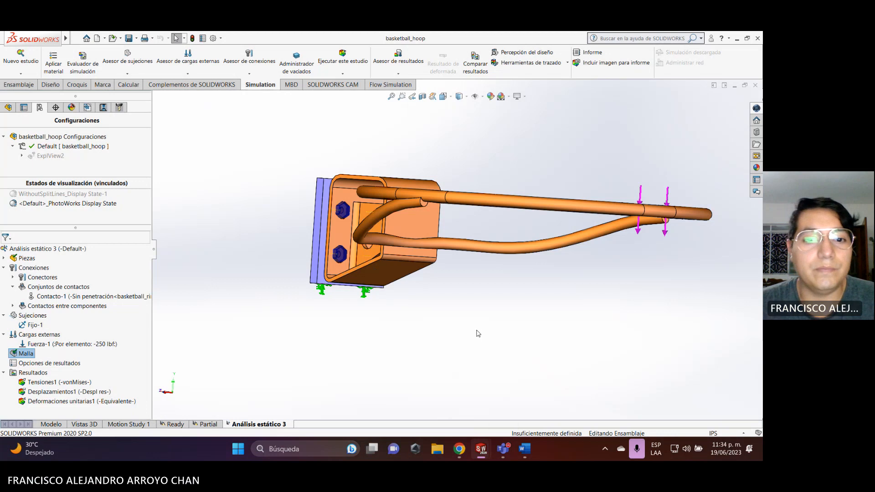
# - Switch to Word to review the bolt parameter table and return to the basketball_hoop model in SOLIDWORKS
pyautogui.click(527, 450)
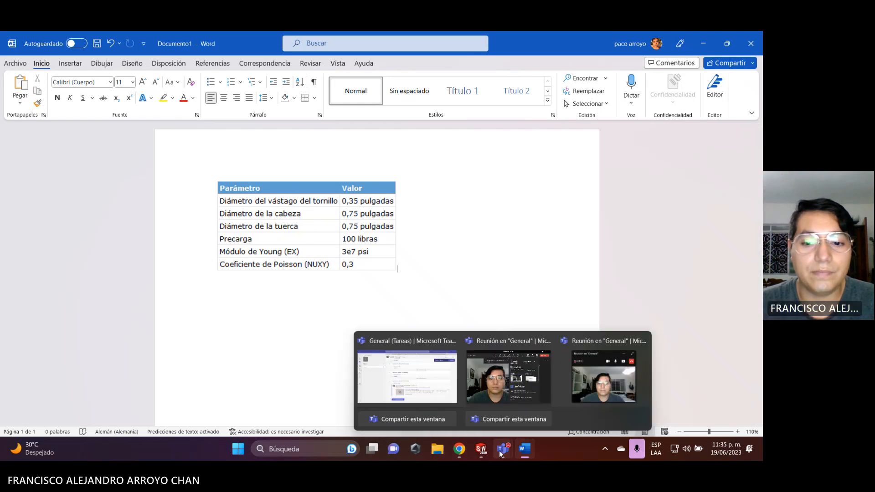
pyautogui.click(481, 449)
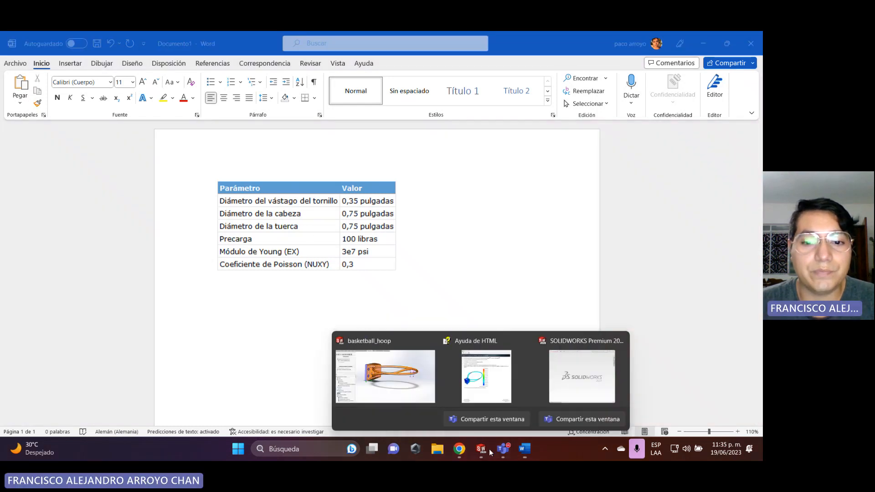
pyautogui.click(402, 373)
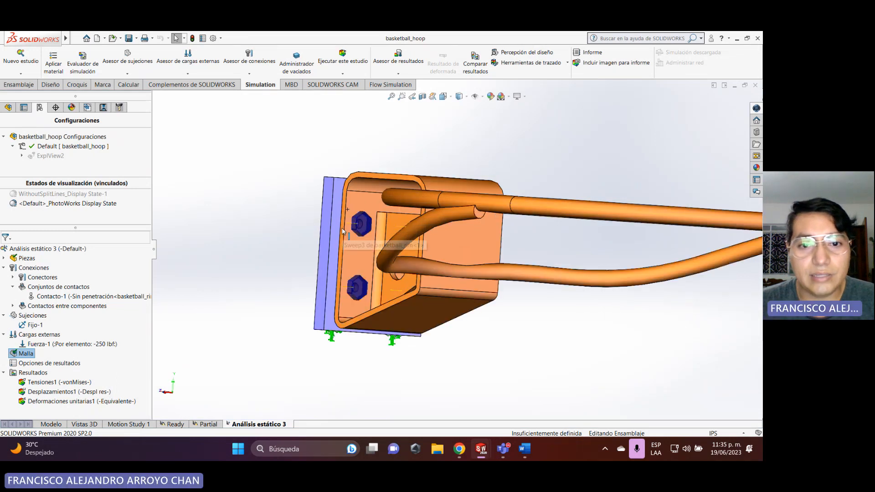
# - Inspect the bolt connectors joining the rim bracket to the backboard from the front and back
pyautogui.scroll(-5, 362, 225)
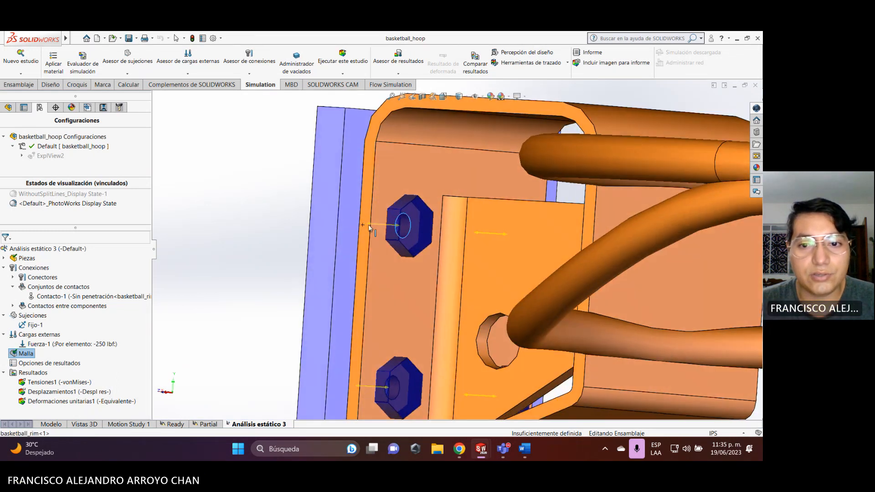
pyautogui.scroll(2, 368, 224)
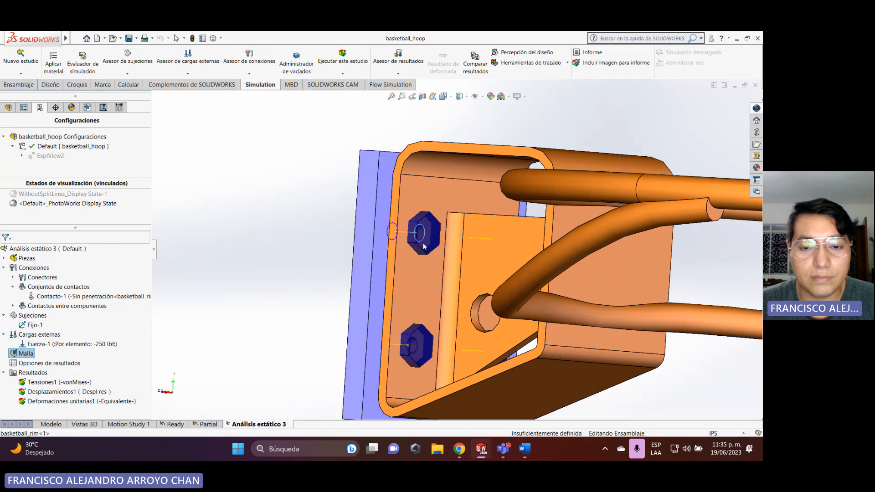
pyautogui.moveTo(378, 320); pyautogui.dragTo(294, 252, button='middle')
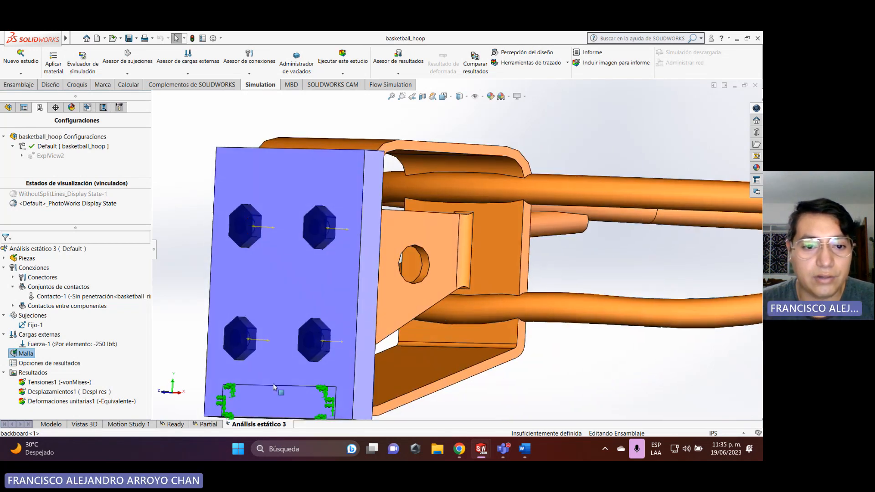
pyautogui.scroll(2, 382, 356)
pyautogui.moveTo(361, 358); pyautogui.dragTo(326, 332, button='middle')
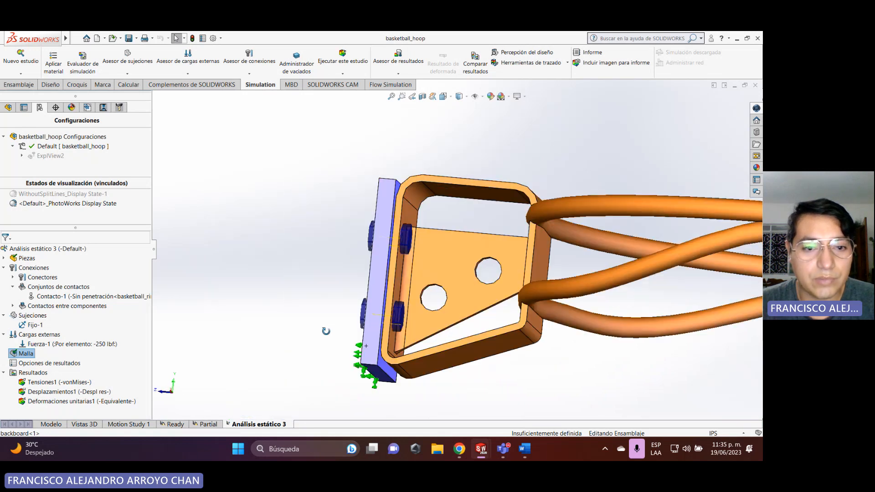
pyautogui.moveTo(407, 332); pyautogui.dragTo(375, 330, button='middle')
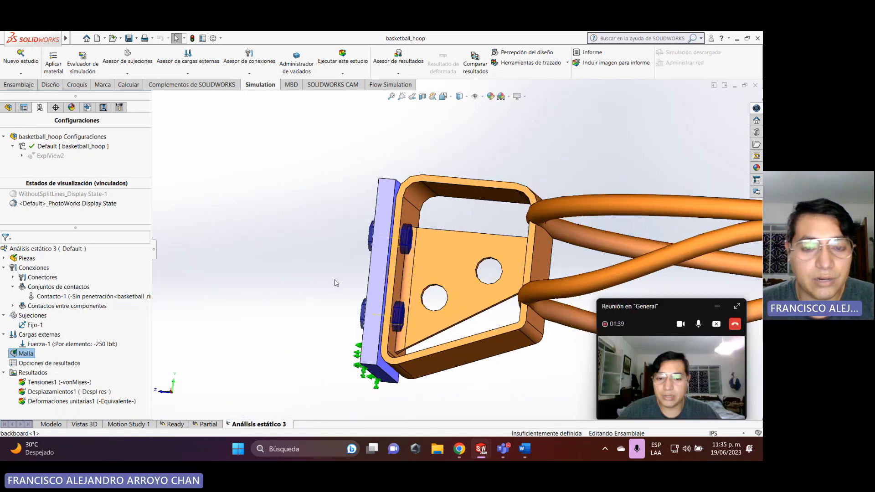
pyautogui.moveTo(337, 282); pyautogui.dragTo(360, 277, button='middle')
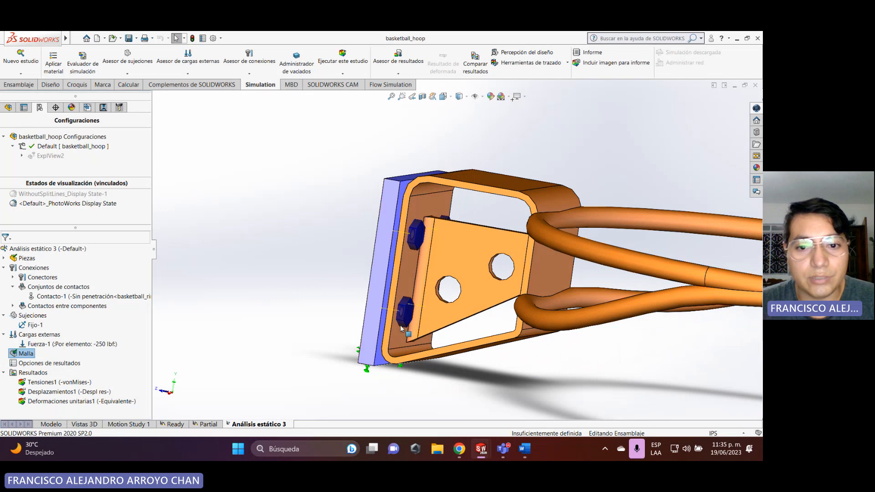
pyautogui.scroll(-2, 415, 241)
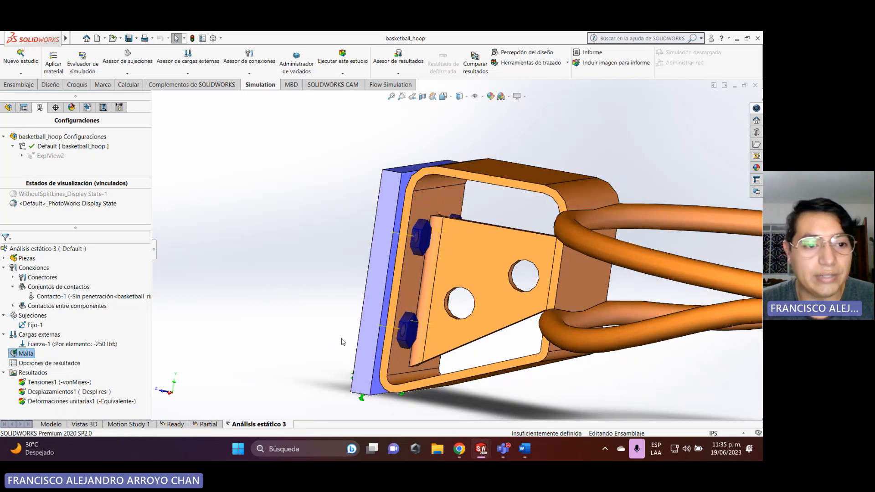
pyautogui.moveTo(374, 304); pyautogui.dragTo(406, 278, button='middle')
pyautogui.scroll(4, 406, 278)
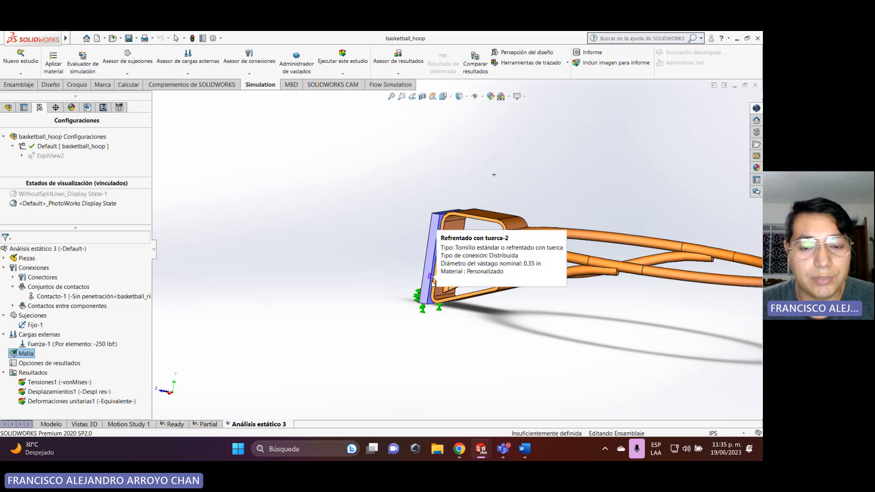
# - Inspect the fixed-geometry restraint Fijo-1 and the split-line face it holds on the back of the backboard
pyautogui.scroll(-3, 433, 292)
pyautogui.scroll(2, 469, 304)
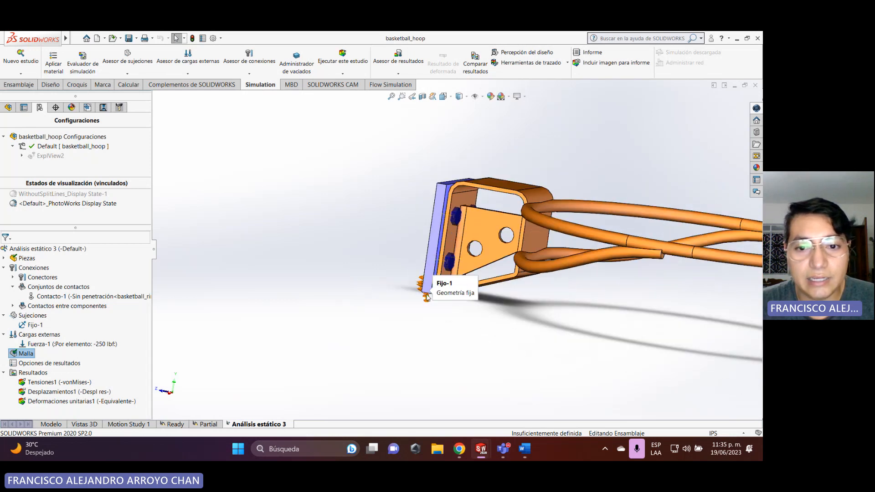
pyautogui.scroll(1, 507, 294)
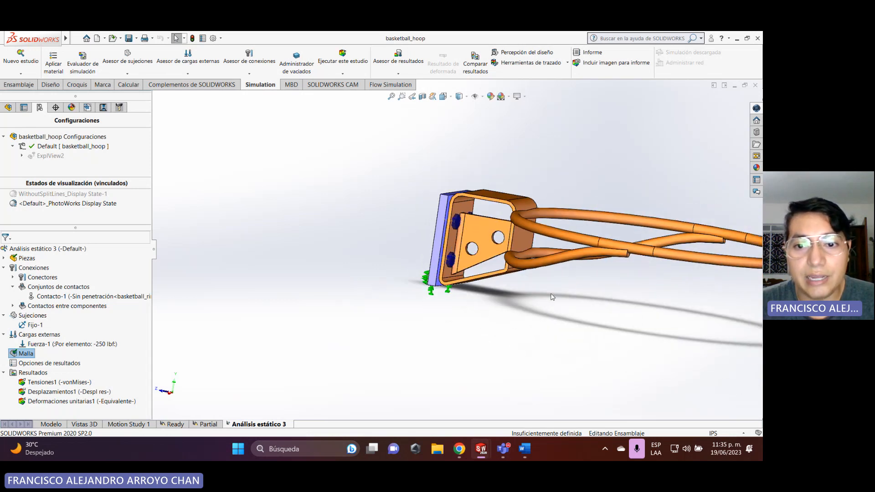
pyautogui.scroll(2, 552, 297)
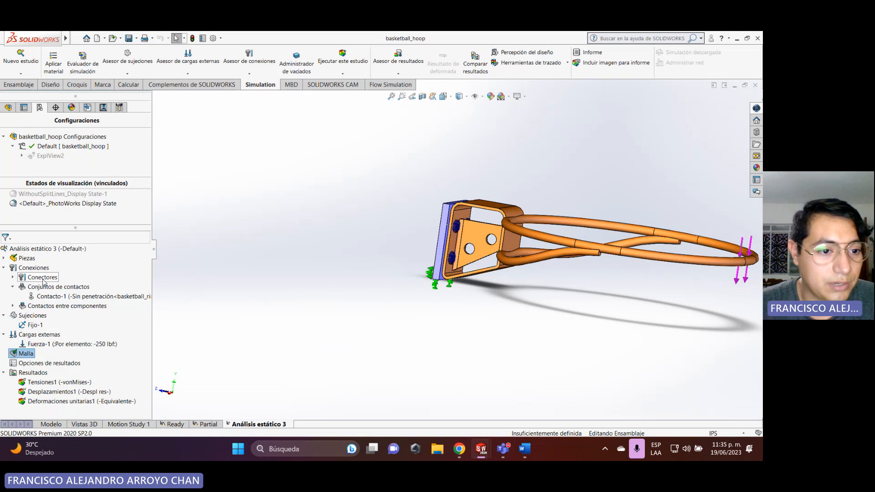
pyautogui.rightClick(39, 326)
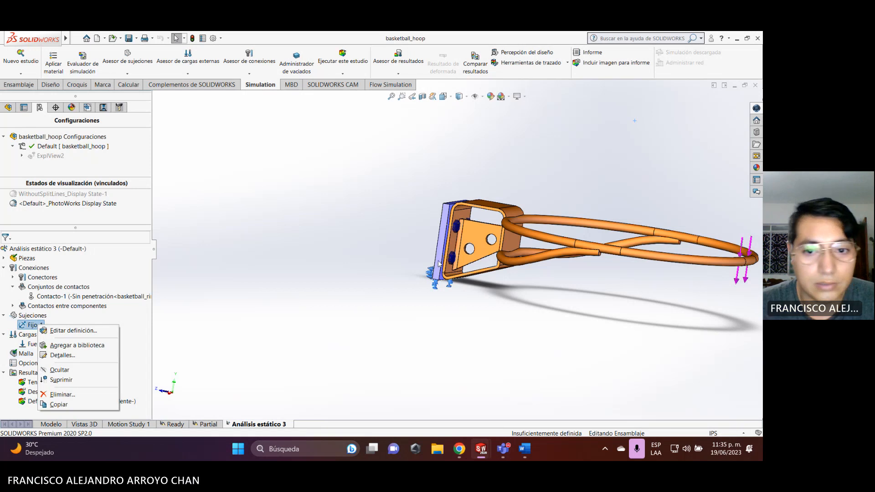
pyautogui.click(408, 281)
pyautogui.scroll(-8, 416, 272)
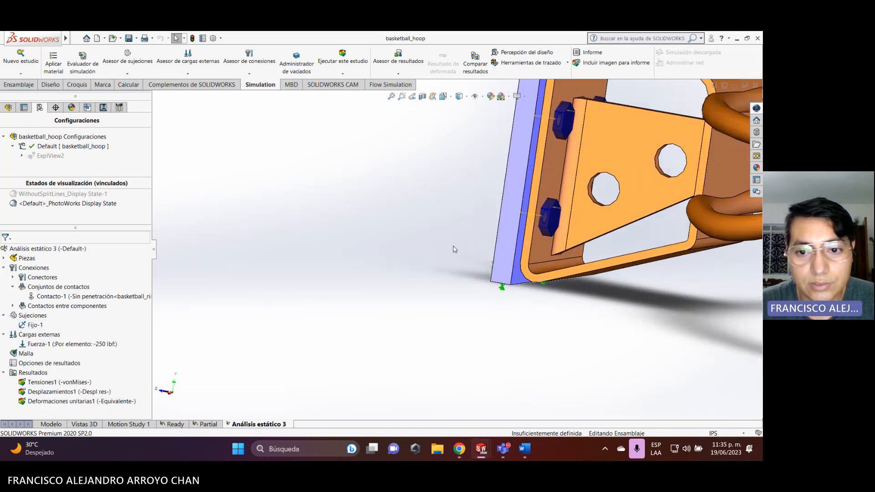
pyautogui.moveTo(455, 250); pyautogui.dragTo(438, 248, button='middle')
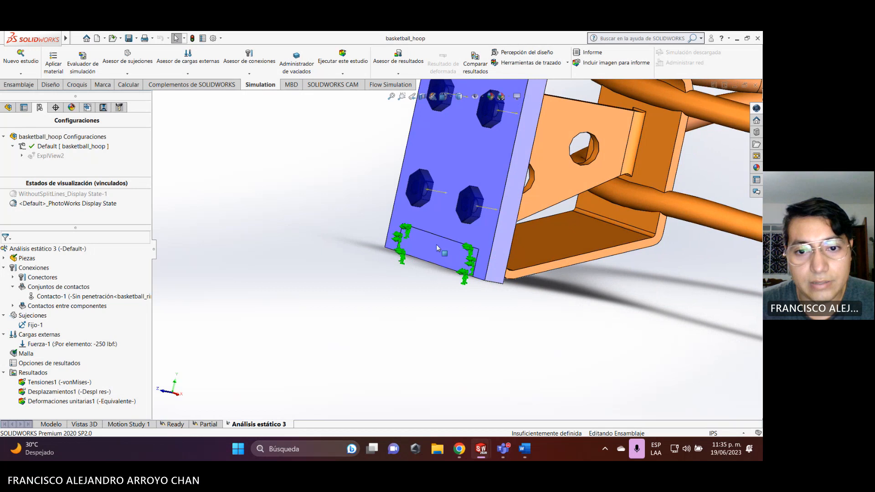
pyautogui.scroll(2, 443, 242)
pyautogui.scroll(2, 440, 248)
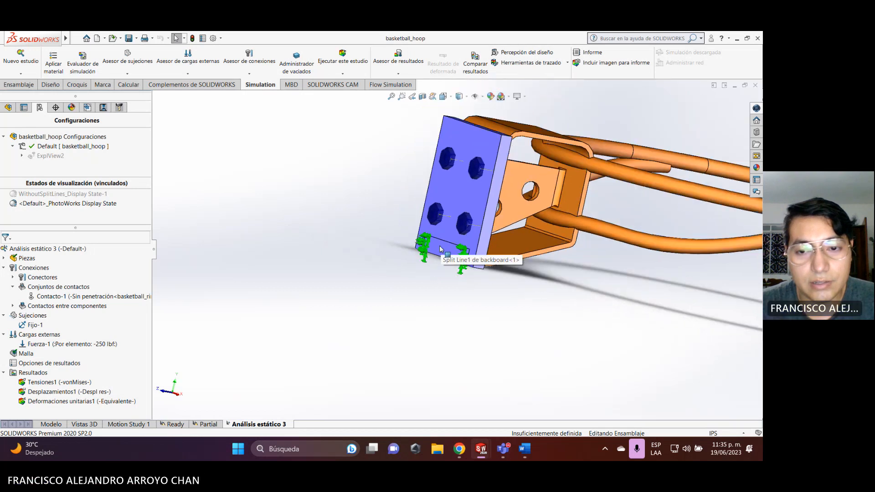
pyautogui.scroll(2, 441, 249)
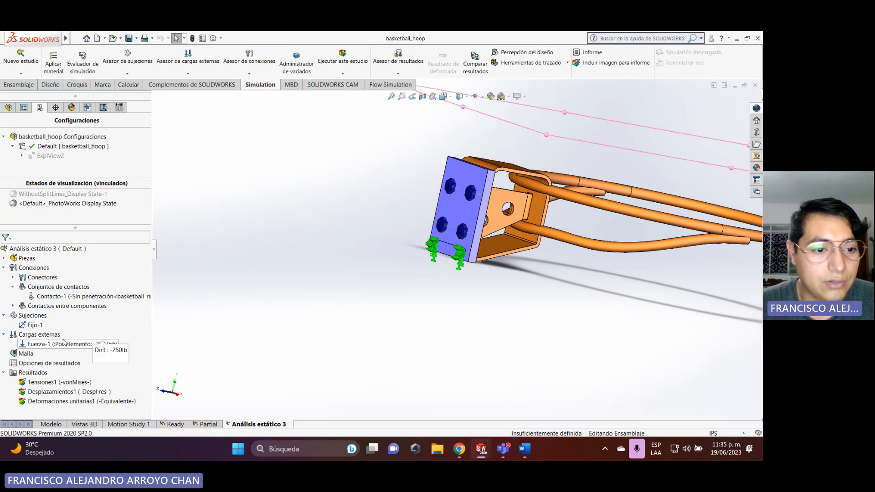
# - Inspect the force load Fuerza-1 applied at the front of the rim
pyautogui.moveTo(547, 263); pyautogui.dragTo(608, 258, button='middle')
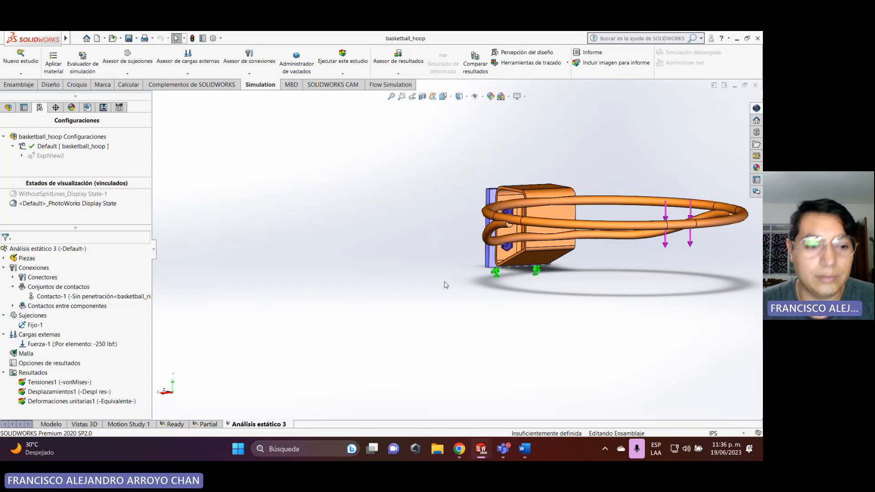
pyautogui.click(666, 224)
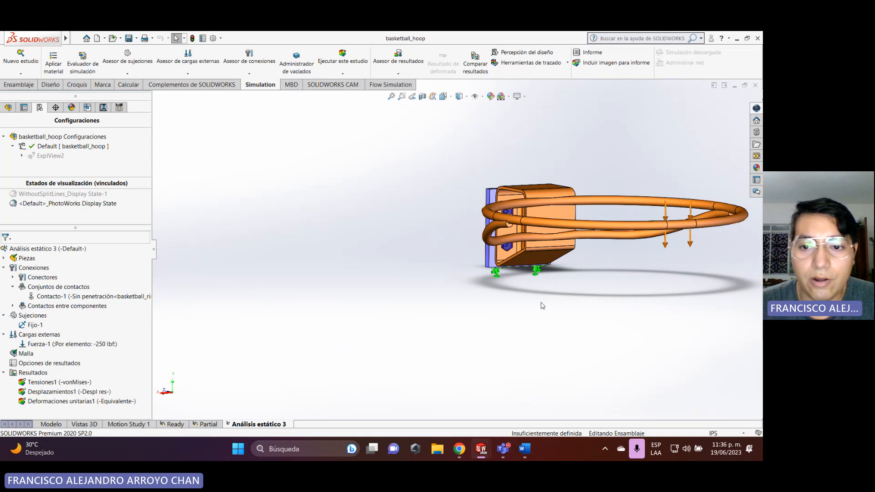
pyautogui.moveTo(542, 306); pyautogui.dragTo(567, 282, button='middle')
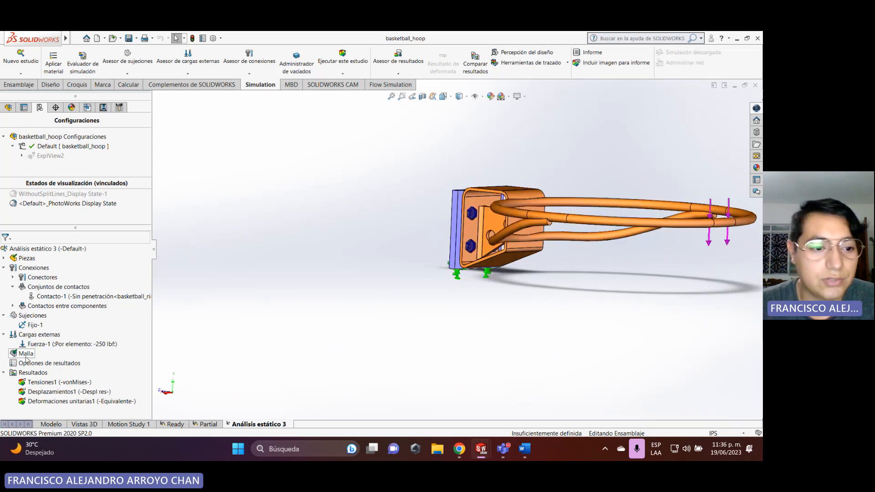
# - Show the study's mesh on the hoop assembly and inspect it from both sides
pyautogui.rightClick(26, 355)
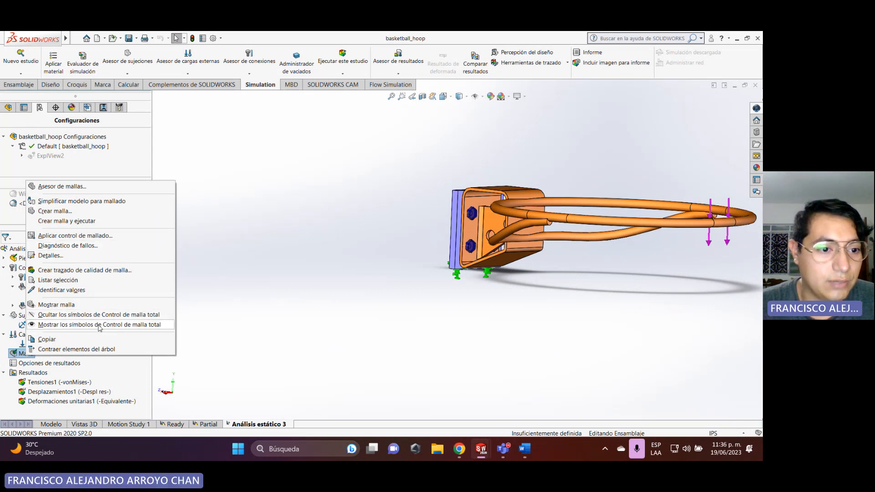
pyautogui.click(88, 305)
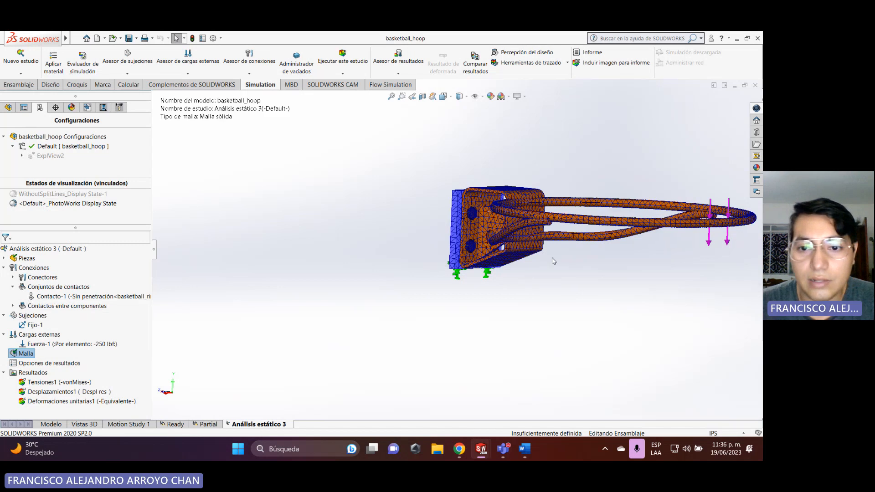
pyautogui.moveTo(597, 268); pyautogui.dragTo(503, 270, button='middle')
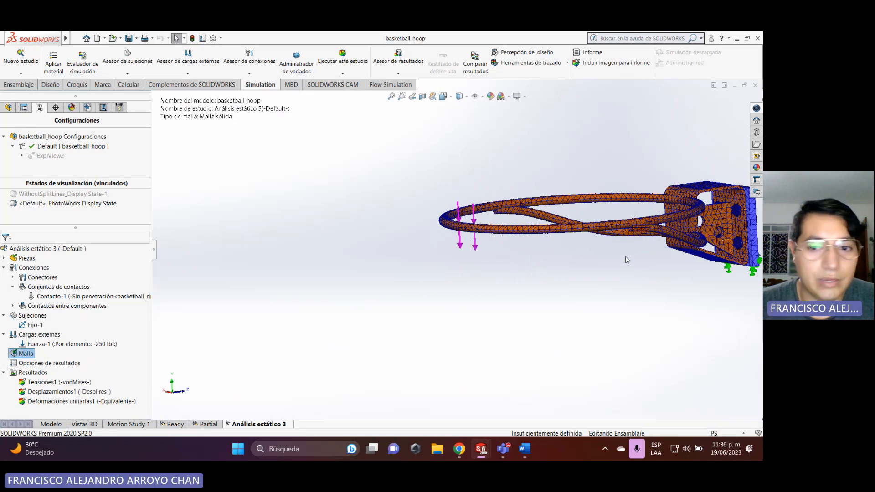
pyautogui.moveTo(588, 261); pyautogui.dragTo(616, 275, button='middle')
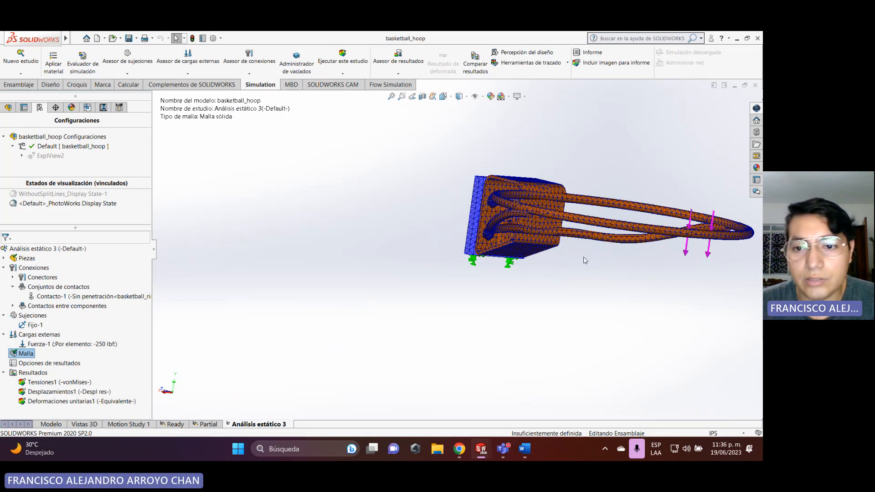
pyautogui.scroll(-4, 605, 227)
pyautogui.scroll(3, 490, 274)
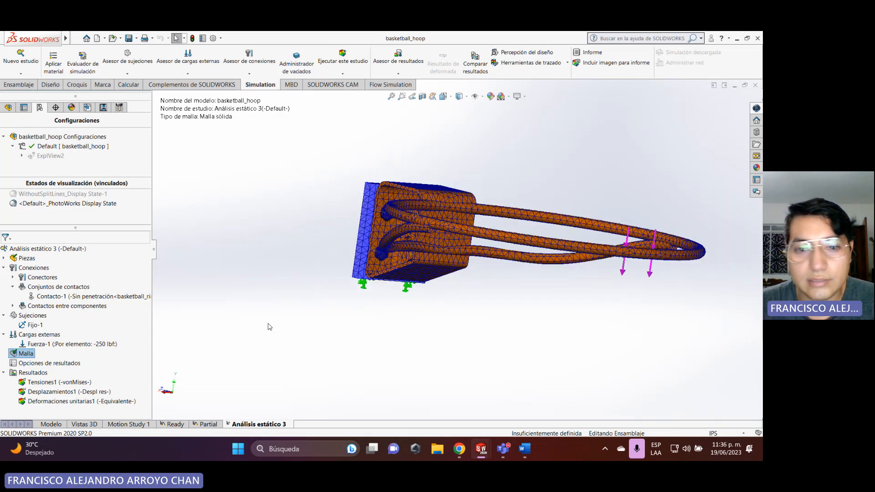
# - Hide the mesh and display the von Mises stress plot Tensiones1 on the hoop assembly
pyautogui.rightClick(26, 354)
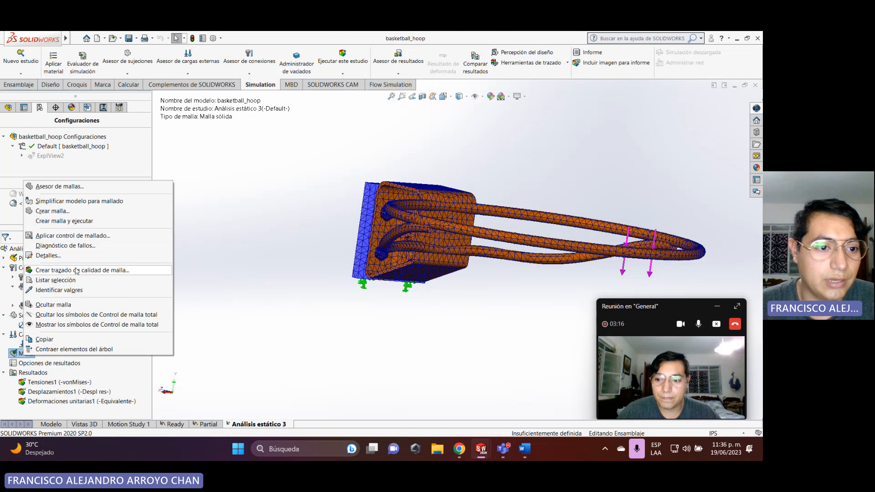
pyautogui.click(81, 305)
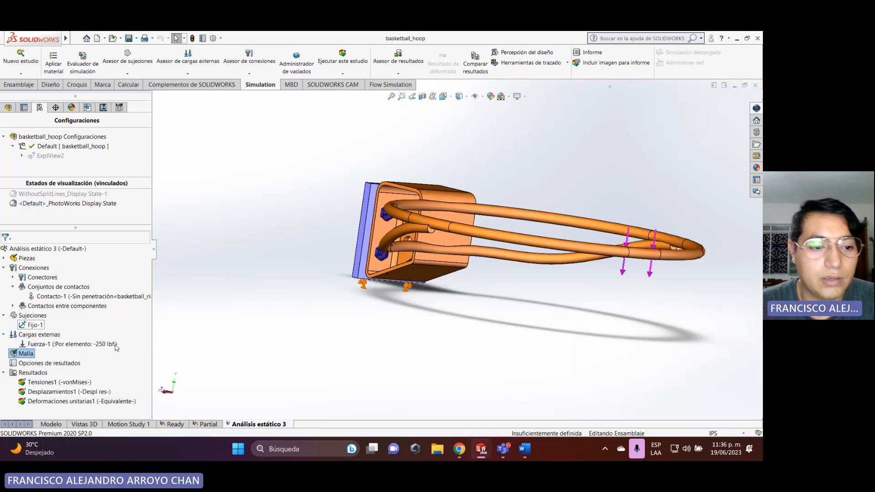
pyautogui.click(73, 385)
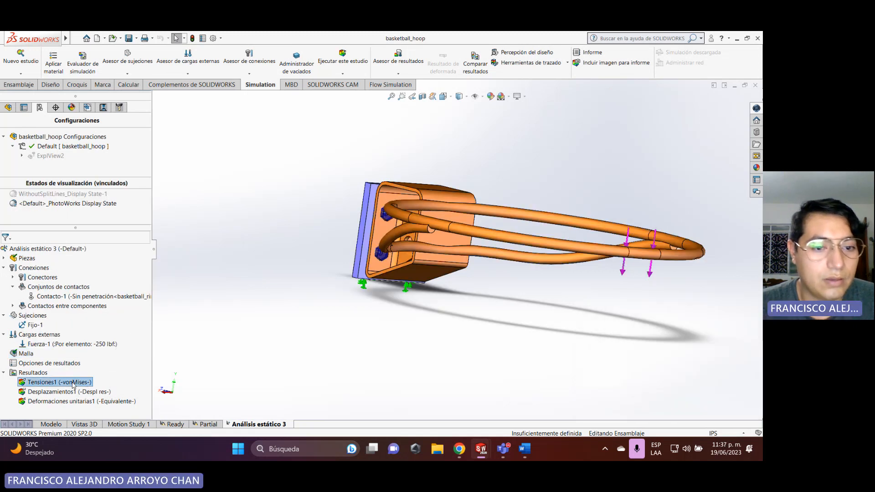
pyautogui.rightClick(73, 384)
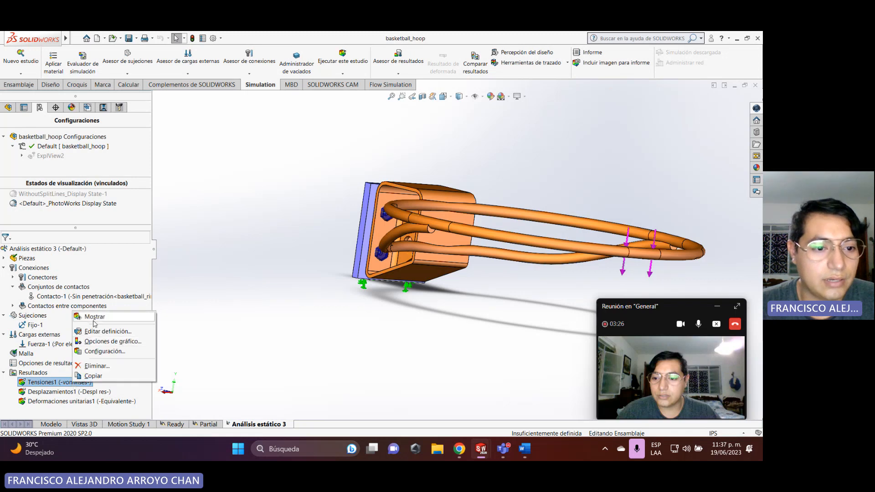
pyautogui.click(94, 318)
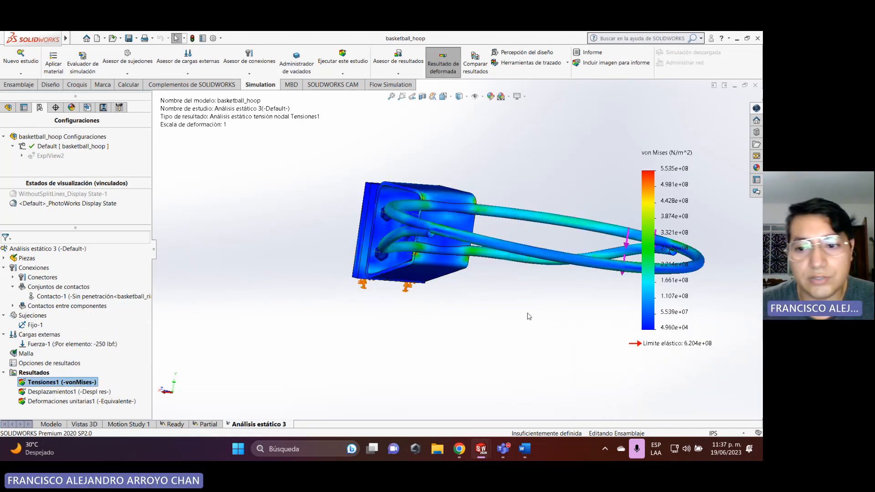
pyautogui.moveTo(529, 309)
pyautogui.mouseDown(button='middle')
pyautogui.moveTo(523, 286)
pyautogui.moveTo(543, 289)
pyautogui.moveTo(527, 319)
pyautogui.mouseUp(button='middle')
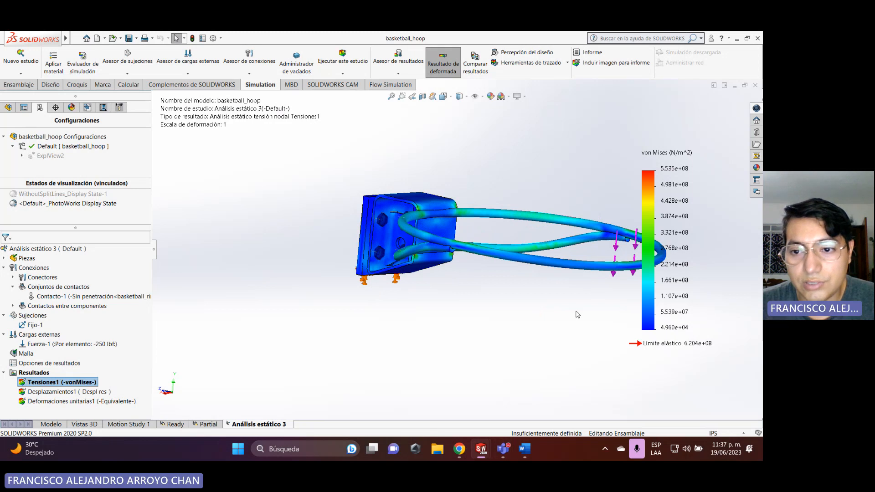
# - Examine the von Mises stress distribution on the bracket and rim from several angles
pyautogui.moveTo(579, 314); pyautogui.dragTo(597, 299, button='middle')
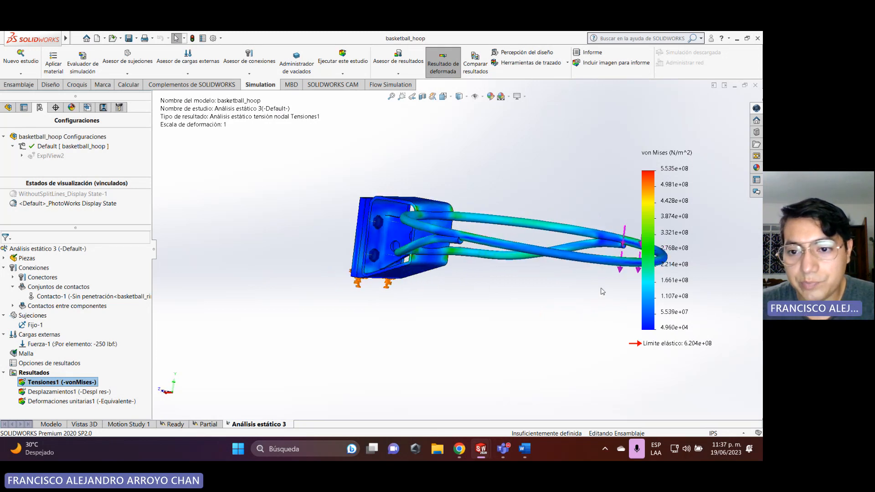
pyautogui.moveTo(537, 302)
pyautogui.mouseDown(button='middle')
pyautogui.moveTo(598, 307)
pyautogui.moveTo(537, 312)
pyautogui.moveTo(535, 294)
pyautogui.moveTo(535, 325)
pyautogui.moveTo(532, 296)
pyautogui.moveTo(526, 310)
pyautogui.mouseUp(button='middle')
pyautogui.scroll(-1, 521, 251)
pyautogui.scroll(1, 521, 250)
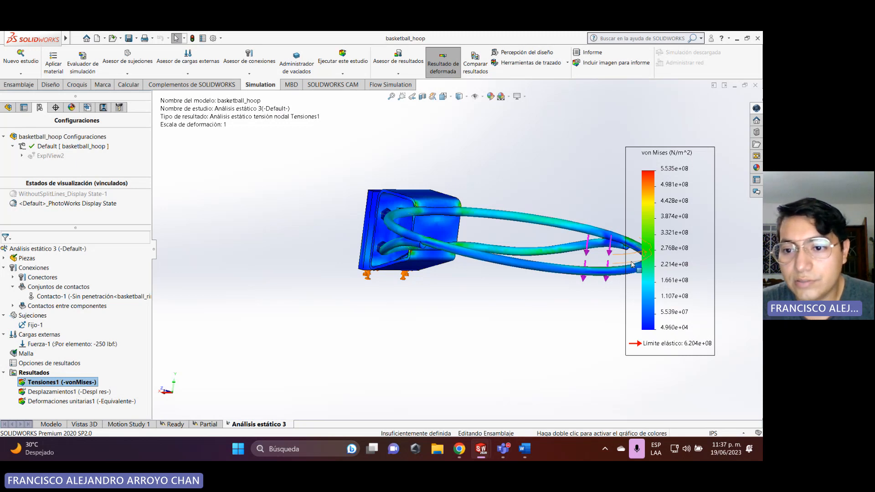
pyautogui.moveTo(537, 303)
pyautogui.mouseDown(button='middle')
pyautogui.moveTo(531, 294)
pyautogui.moveTo(499, 295)
pyautogui.moveTo(542, 288)
pyautogui.moveTo(541, 306)
pyautogui.mouseUp(button='middle')
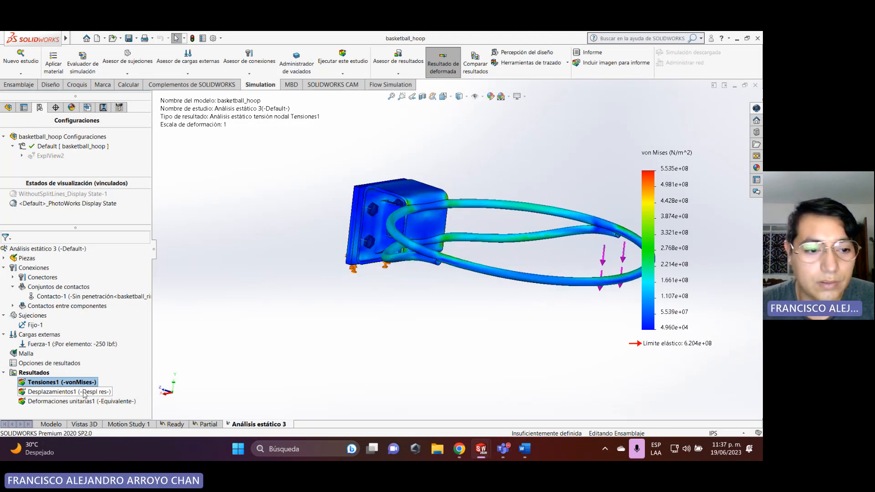
pyautogui.moveTo(379, 266)
pyautogui.mouseDown(button='middle')
pyautogui.moveTo(400, 285)
pyautogui.moveTo(445, 289)
pyautogui.moveTo(439, 301)
pyautogui.moveTo(441, 293)
pyautogui.moveTo(379, 277)
pyautogui.mouseUp(button='middle')
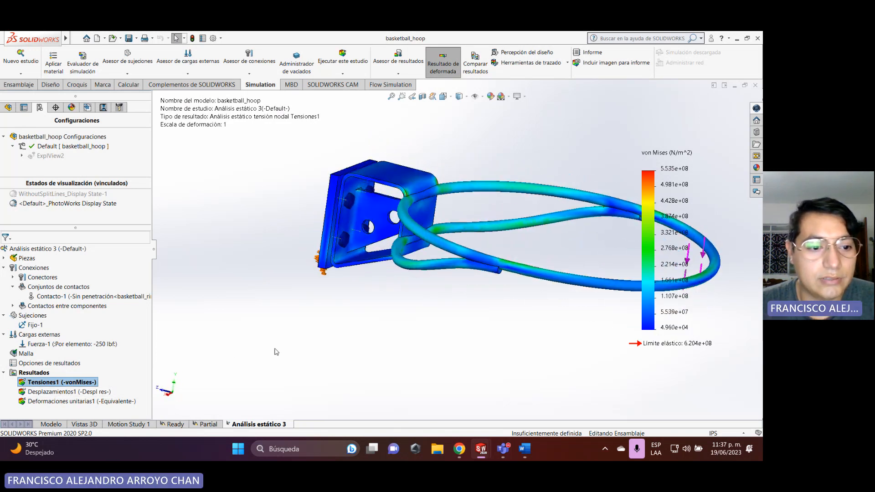
# - Display the resultant displacement plot Desplazamientos1 and examine the whole hoop's deflection towards the front of the rim
pyautogui.doubleClick(67, 392)
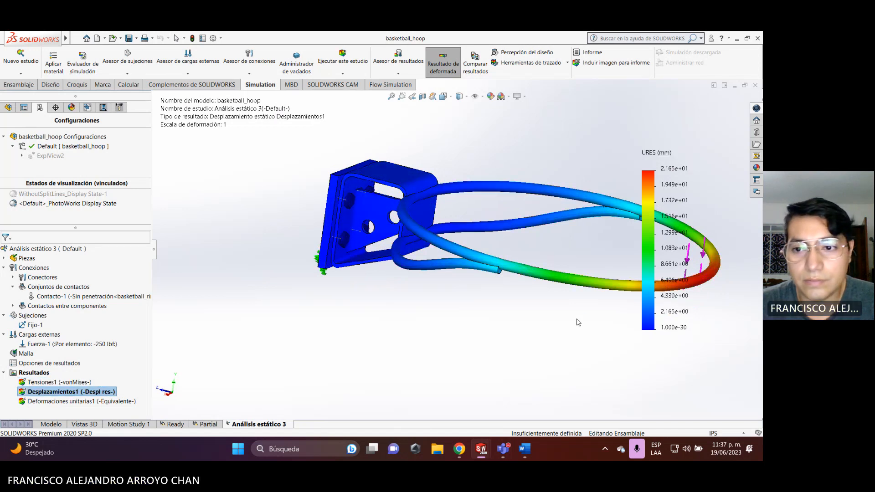
pyautogui.moveTo(576, 320); pyautogui.dragTo(550, 306, button='middle')
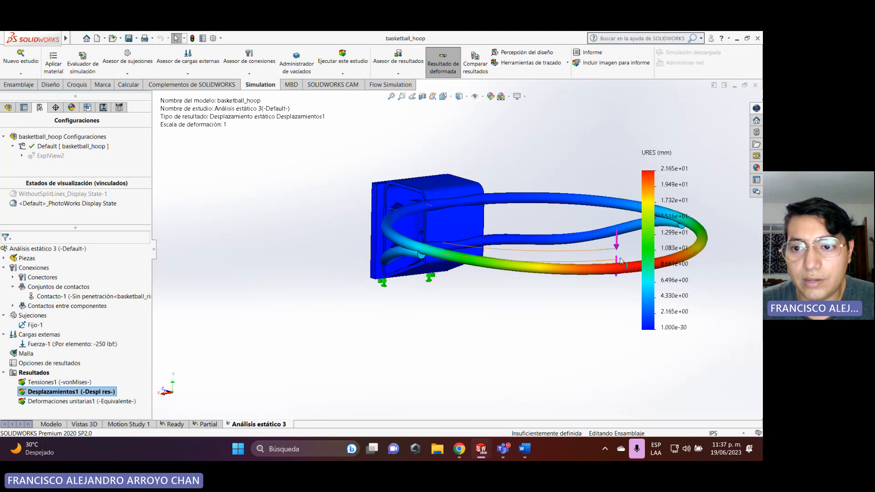
pyautogui.press('f')
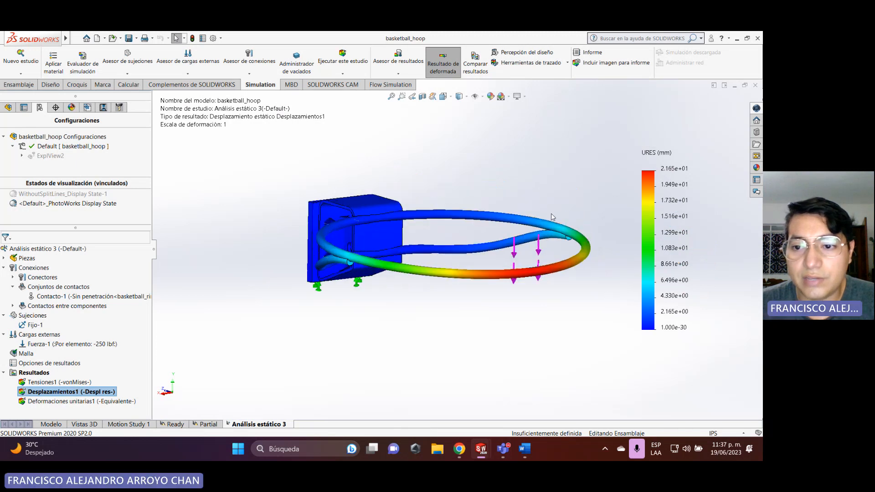
pyautogui.moveTo(446, 298); pyautogui.dragTo(550, 273, button='middle')
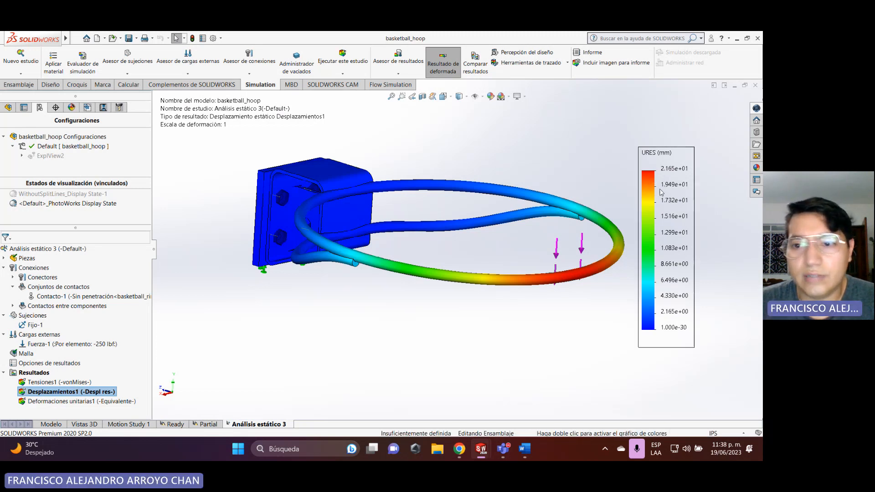
# - Display the equivalent strain plot Deformaciones unitarias1 and examine the bracket and rim up close
pyautogui.doubleClick(55, 401)
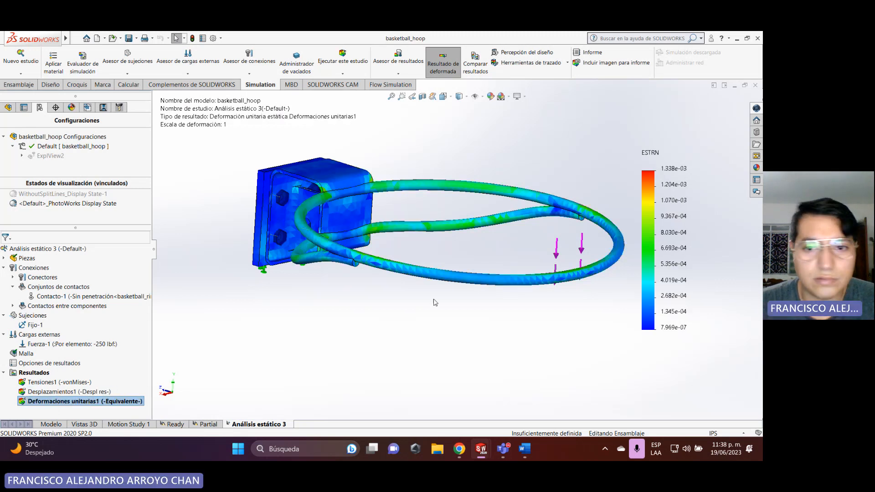
pyautogui.scroll(-2, 492, 231)
pyautogui.moveTo(502, 247); pyautogui.dragTo(514, 225, button='middle')
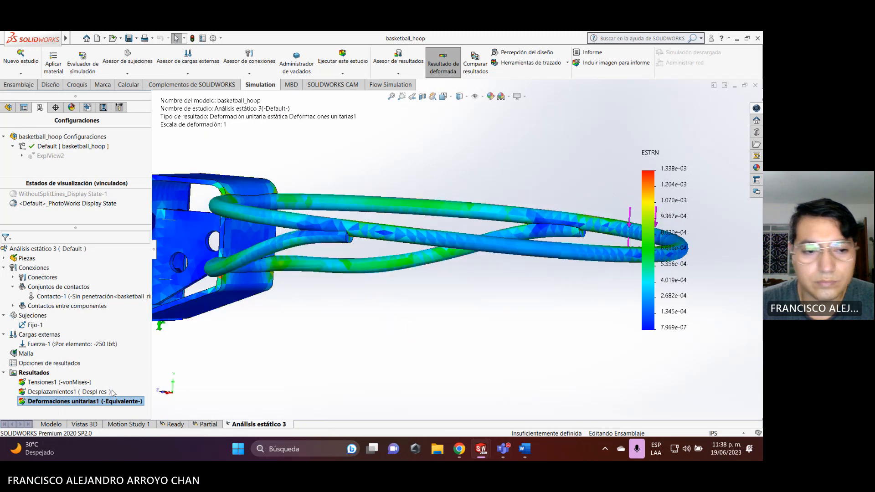
# - Return to the von Mises stress plot Tensiones1, play its animation while viewing the hoop, and close the animation
pyautogui.doubleClick(59, 392)
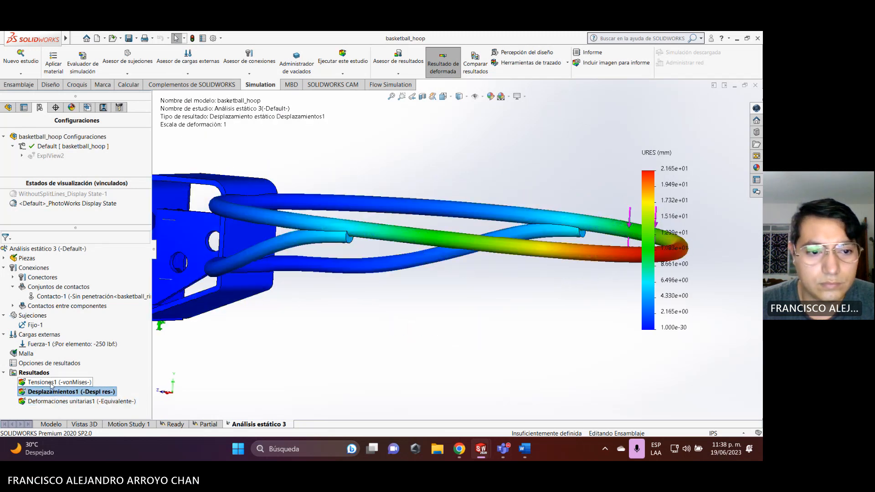
pyautogui.doubleClick(51, 384)
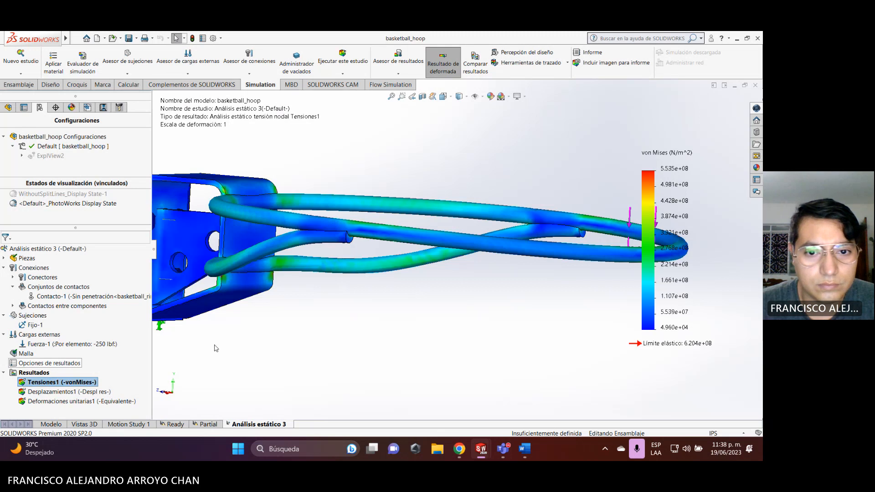
pyautogui.rightClick(69, 387)
pyautogui.click(91, 248)
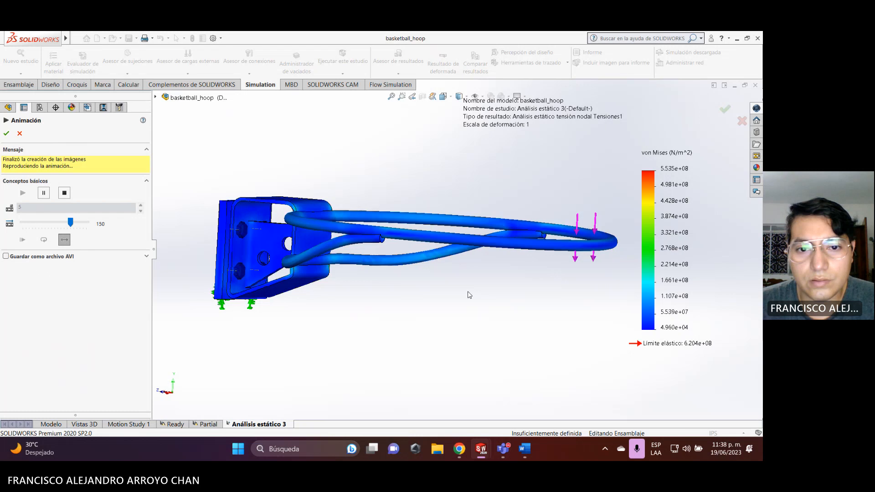
pyautogui.moveTo(465, 297)
pyautogui.mouseDown(button='middle')
pyautogui.moveTo(472, 300)
pyautogui.moveTo(463, 287)
pyautogui.moveTo(469, 306)
pyautogui.mouseUp(button='middle')
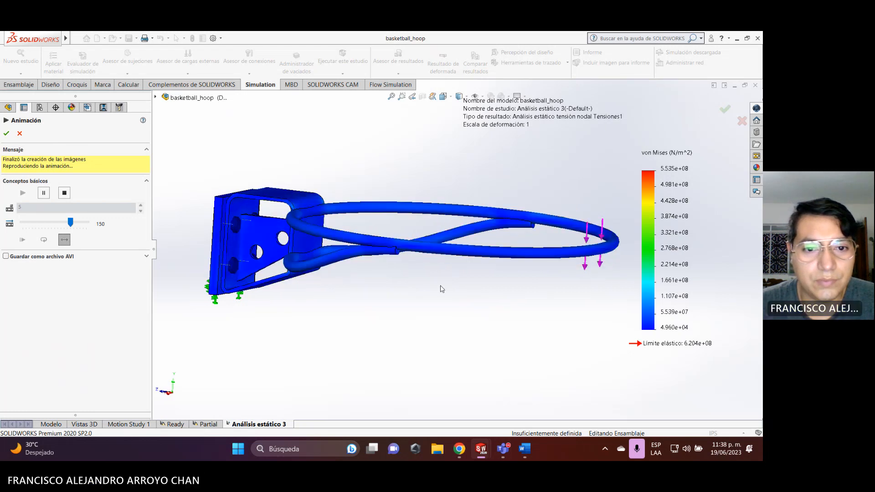
pyautogui.click(19, 133)
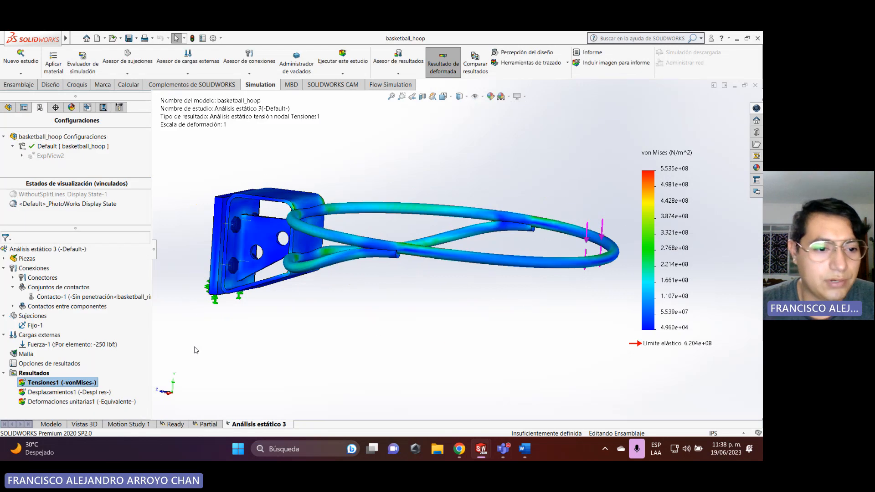
# - List the study's resultant connector forces and show those of the bolt connector Refrentado con tuerca-1
pyautogui.rightClick(40, 371)
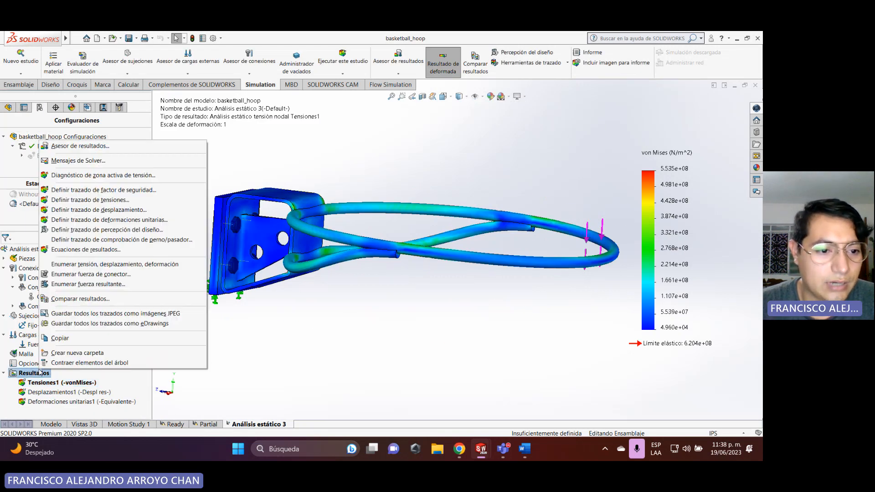
pyautogui.click(112, 282)
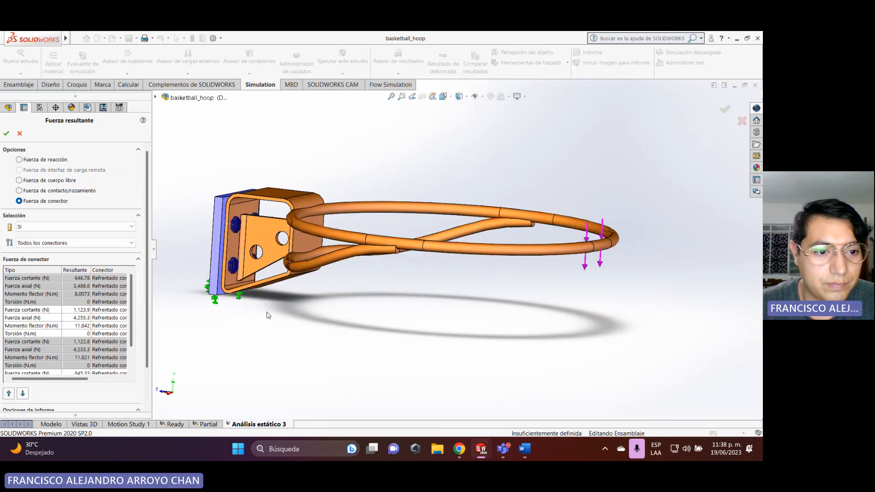
pyautogui.click(80, 243)
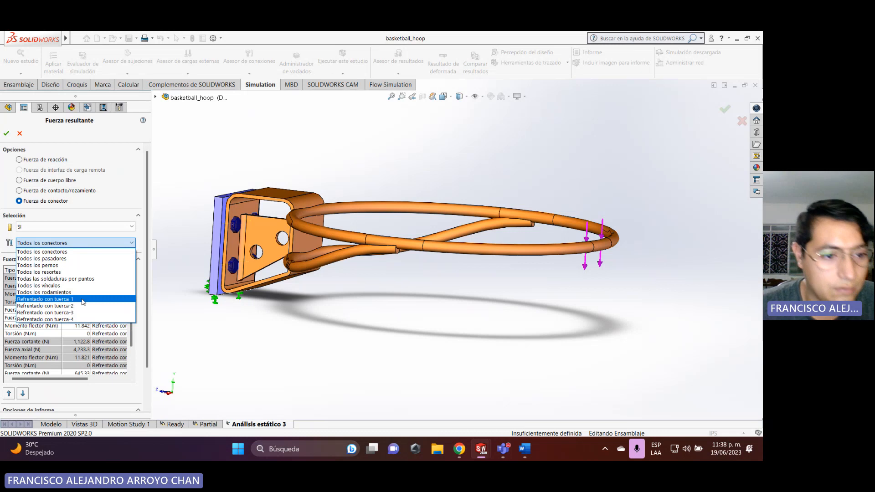
pyautogui.click(83, 300)
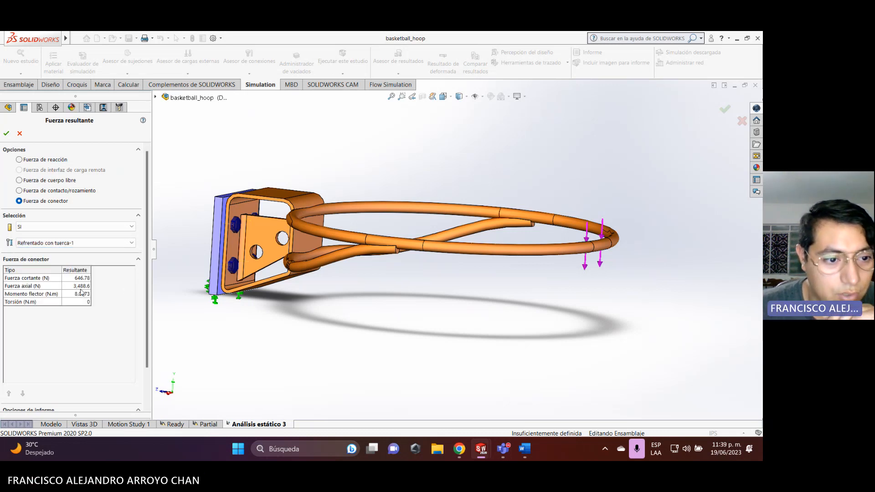
pyautogui.scroll(-3, 263, 245)
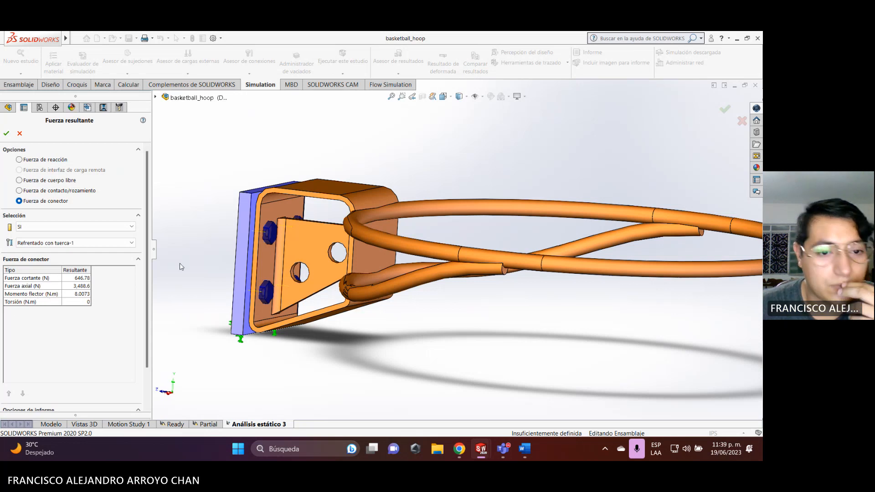
# - Review the connector forces of Refrentado con tuerca-2 and Refrentado con tuerca-3, viewing the bolts from the back of the backboard
pyautogui.click(108, 243)
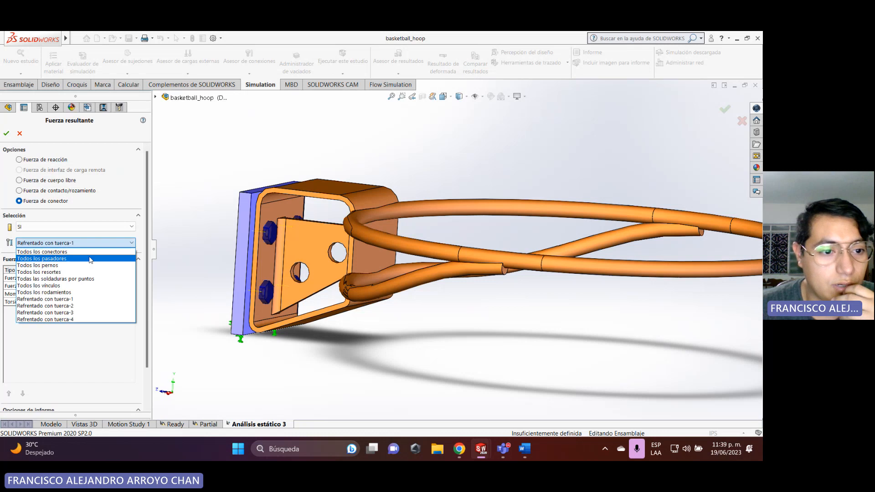
pyautogui.click(87, 306)
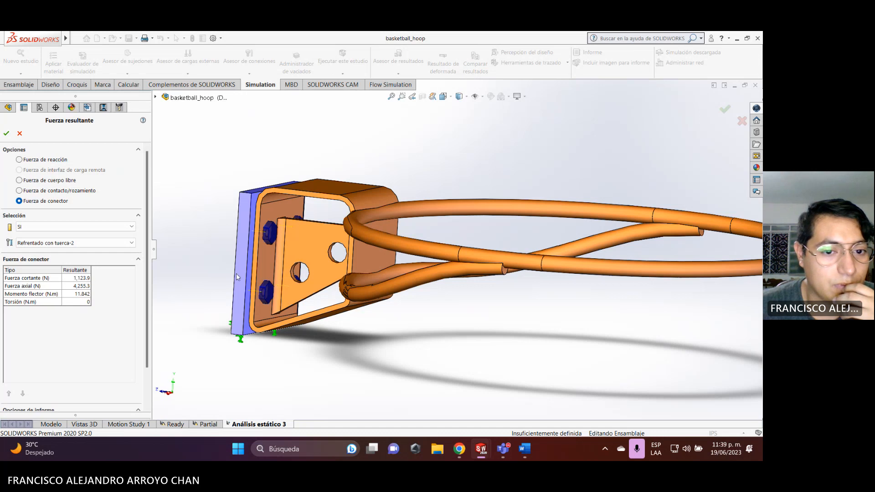
pyautogui.moveTo(217, 243)
pyautogui.mouseDown(button='middle')
pyautogui.moveTo(242, 246)
pyautogui.moveTo(223, 240)
pyautogui.mouseUp(button='middle')
pyautogui.click(105, 243)
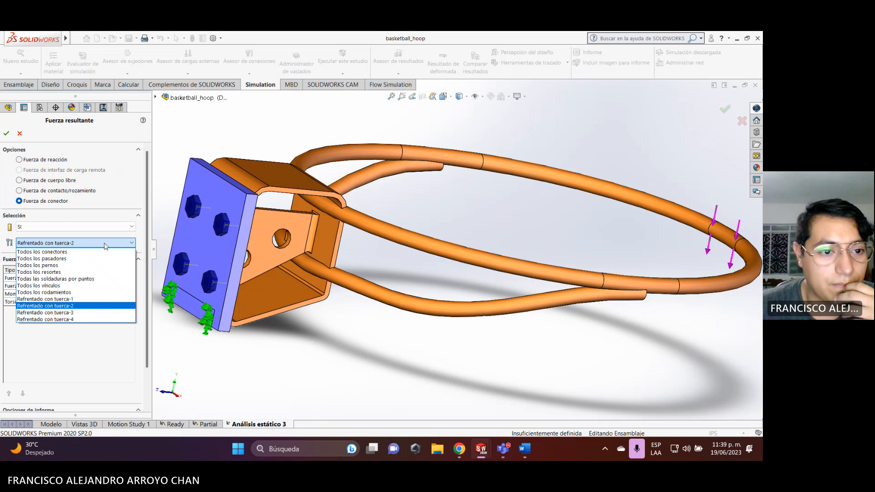
pyautogui.click(95, 314)
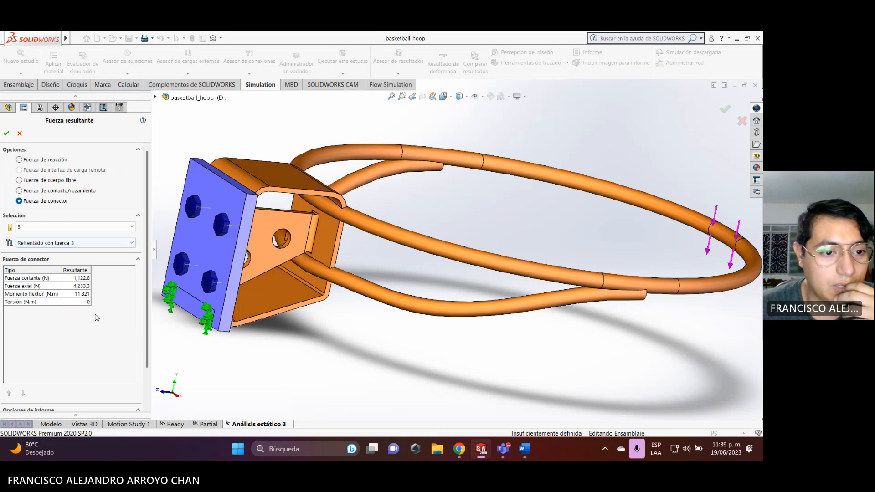
# - Review the forces of Refrentado con tuerca-4, list those of all connectors again, and close the resultant force results
pyautogui.click(97, 244)
pyautogui.click(92, 332)
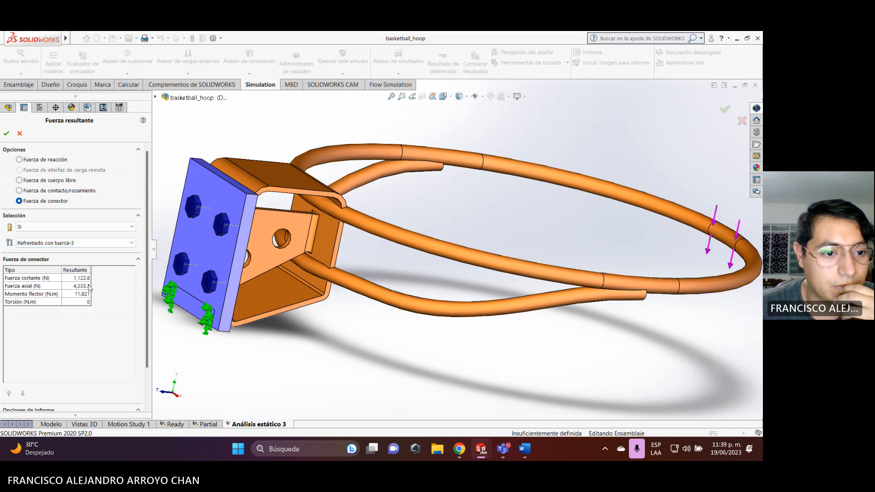
pyautogui.click(103, 242)
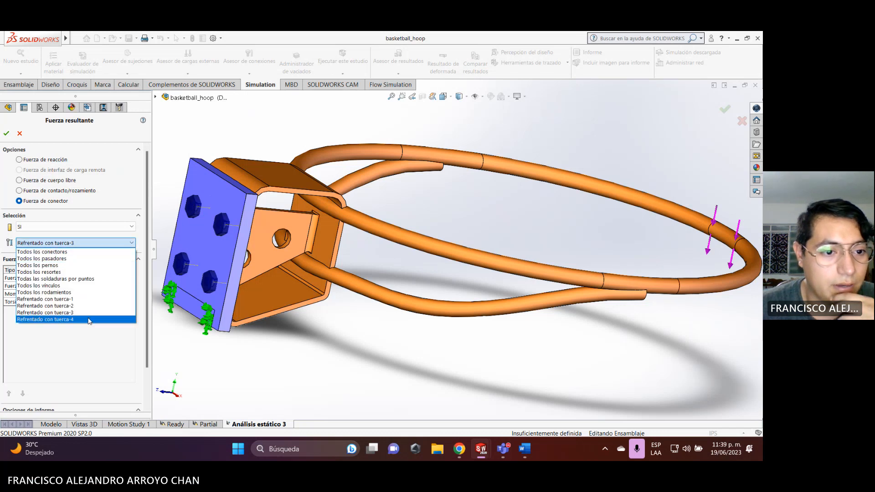
pyautogui.click(90, 321)
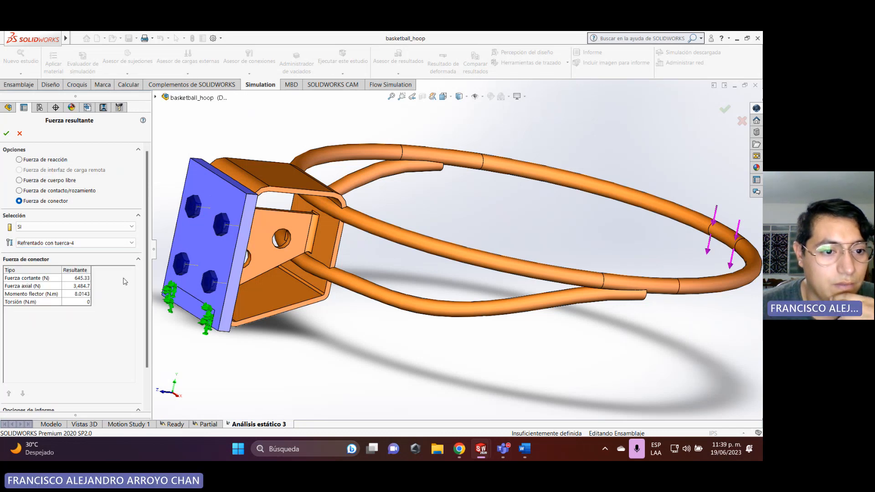
pyautogui.click(111, 243)
pyautogui.click(82, 252)
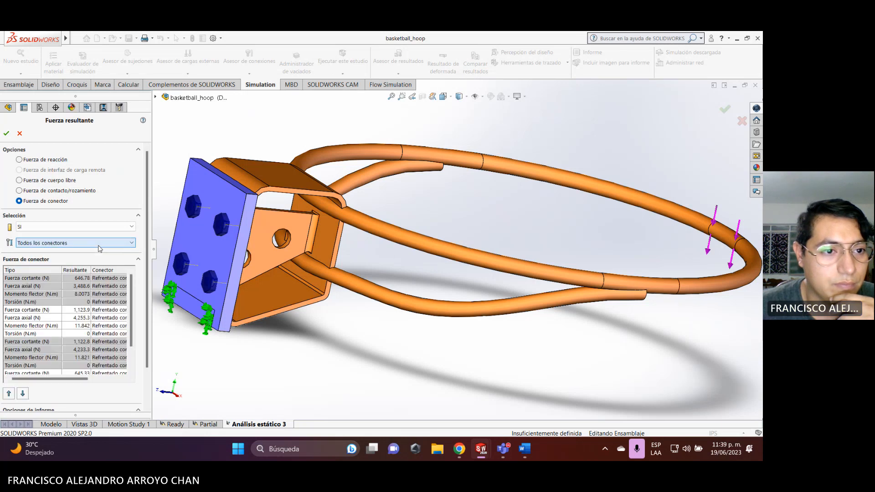
pyautogui.click(20, 135)
# - Examine the von Mises stress plot again, comparing the bolted bracket, the rim supports and the loaded front of the rim
pyautogui.moveTo(469, 307); pyautogui.dragTo(415, 292, button='middle')
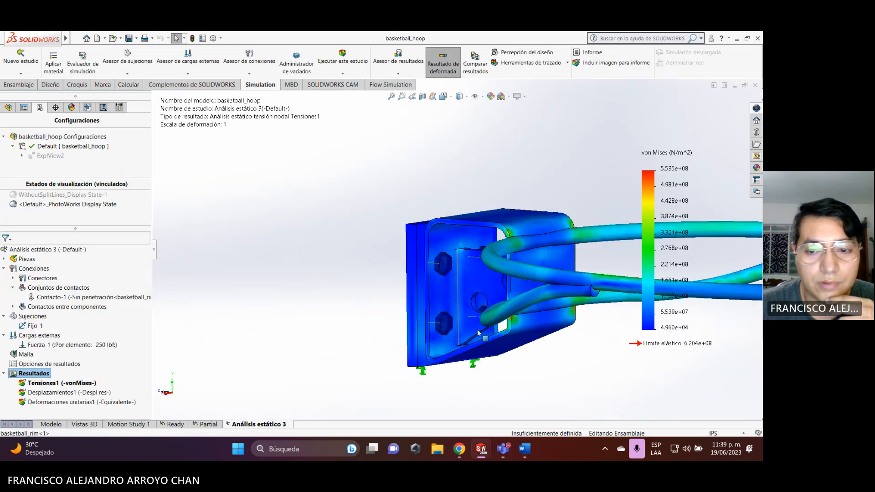
pyautogui.scroll(2, 550, 308)
pyautogui.scroll(2, 552, 308)
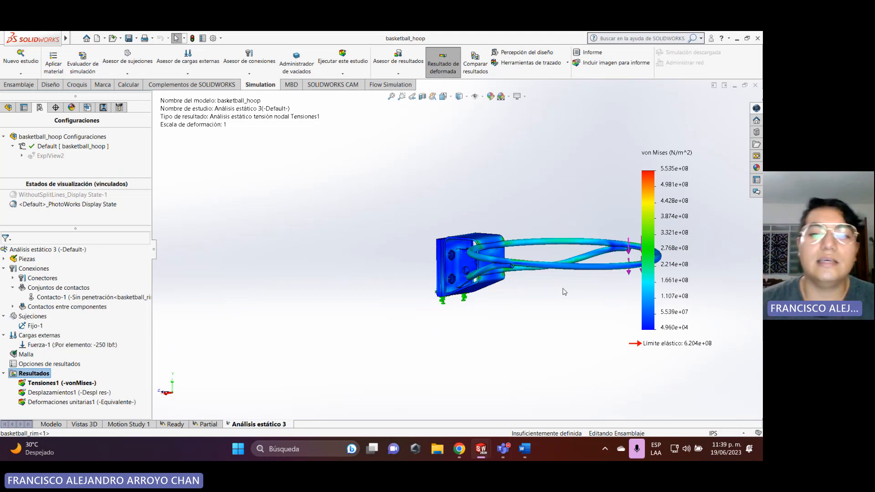
pyautogui.scroll(-1, 555, 279)
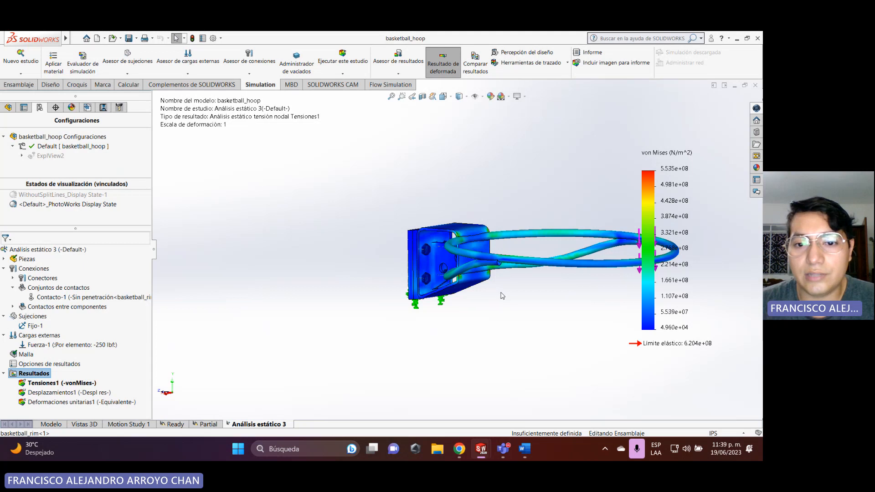
pyautogui.moveTo(502, 295)
pyautogui.mouseDown(button='middle')
pyautogui.moveTo(529, 287)
pyautogui.moveTo(520, 283)
pyautogui.moveTo(500, 297)
pyautogui.moveTo(545, 296)
pyautogui.moveTo(516, 288)
pyautogui.mouseUp(button='middle')
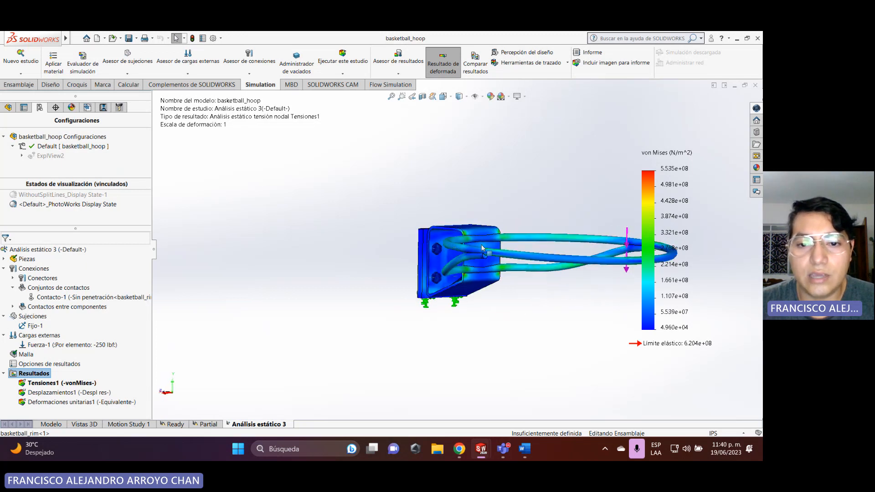
pyautogui.moveTo(570, 281); pyautogui.dragTo(567, 281, button='middle')
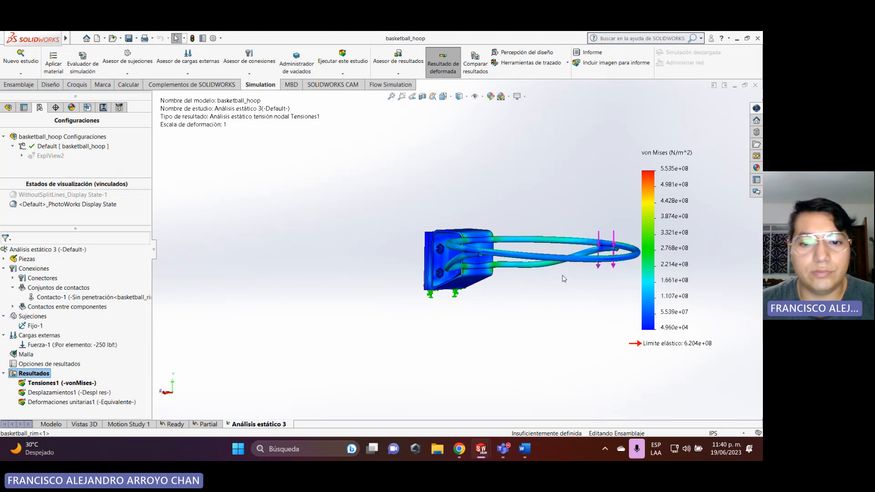
pyautogui.scroll(-4, 525, 262)
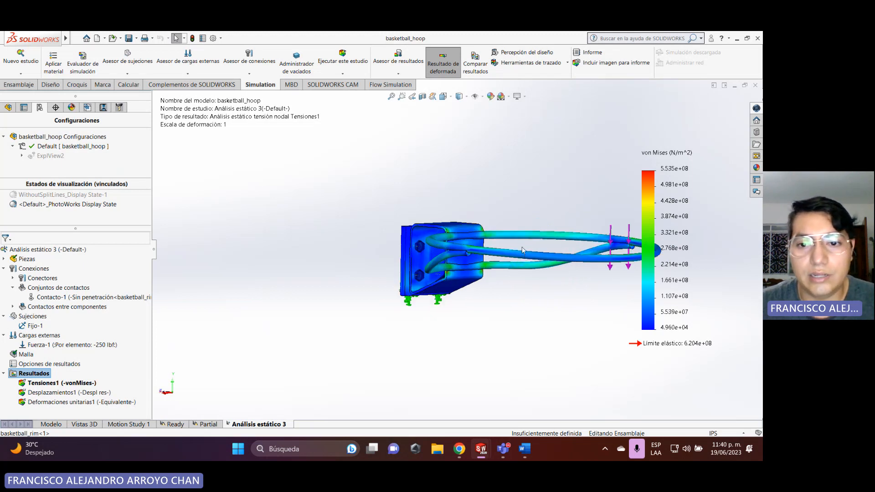
pyautogui.moveTo(456, 313); pyautogui.dragTo(468, 310, button='middle')
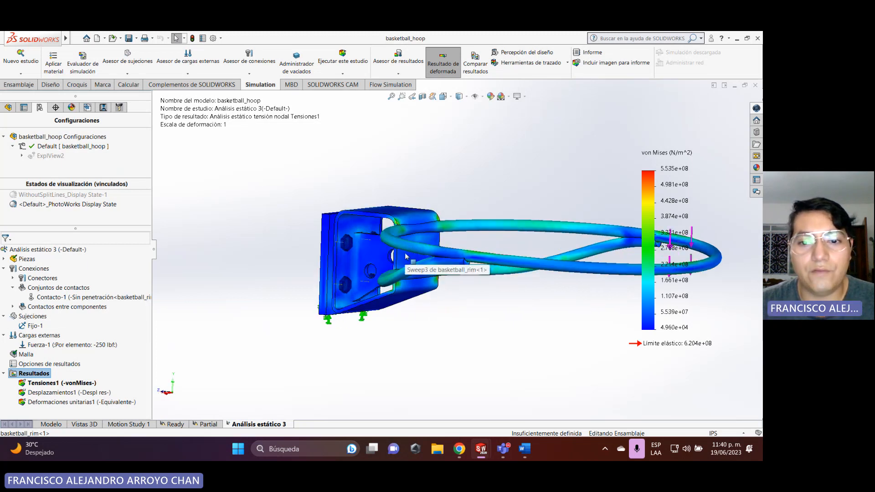
pyautogui.moveTo(479, 313); pyautogui.dragTo(471, 315, button='middle')
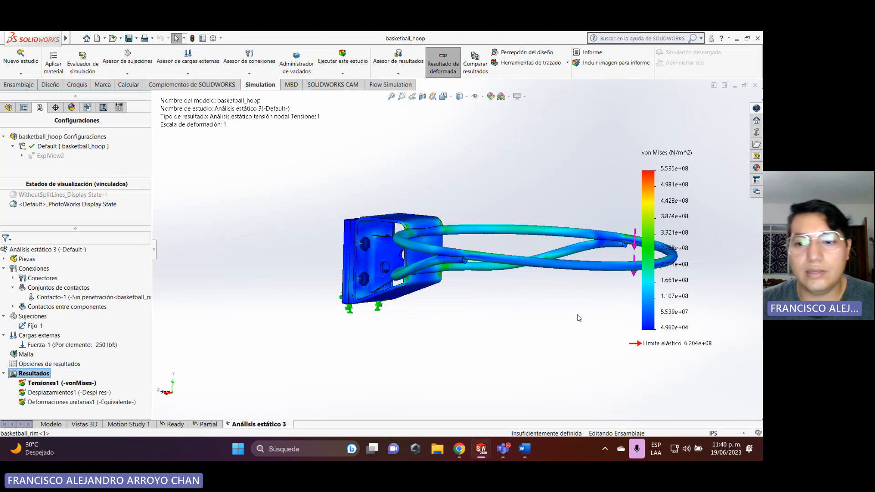
pyautogui.moveTo(579, 319); pyautogui.dragTo(554, 297, button='middle')
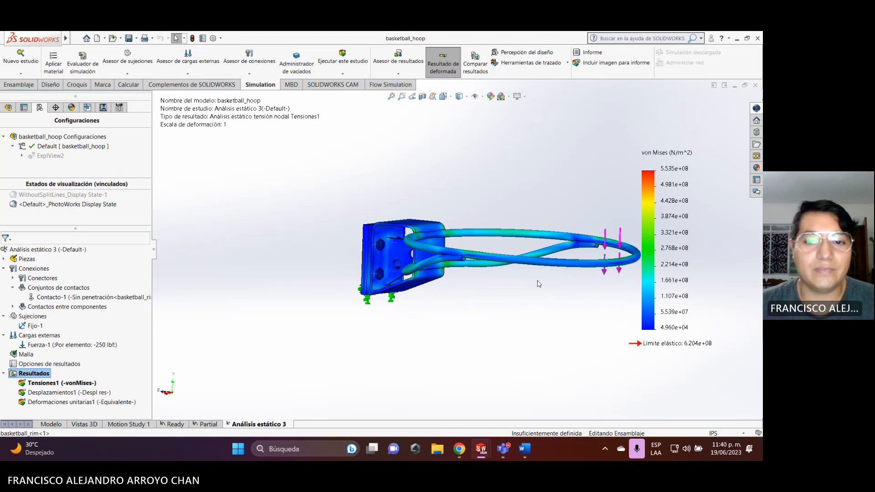
pyautogui.moveTo(507, 445)
pyautogui.click(515, 389)
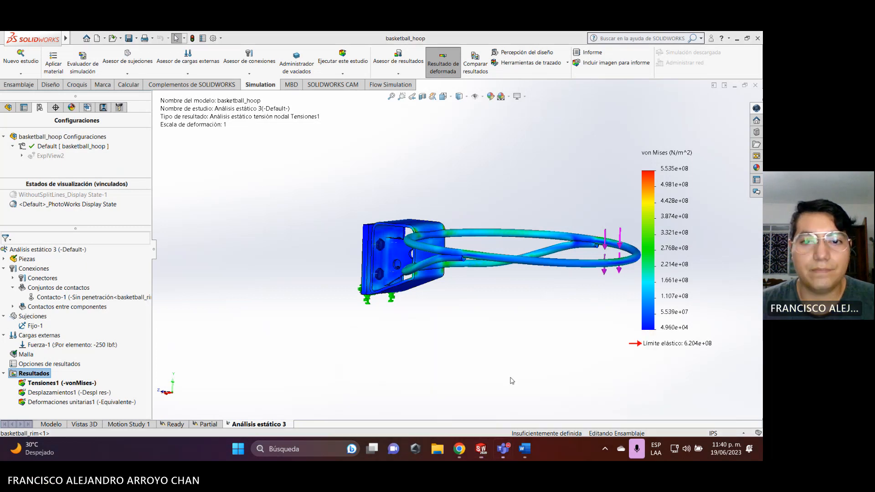
pyautogui.click(554, 74)
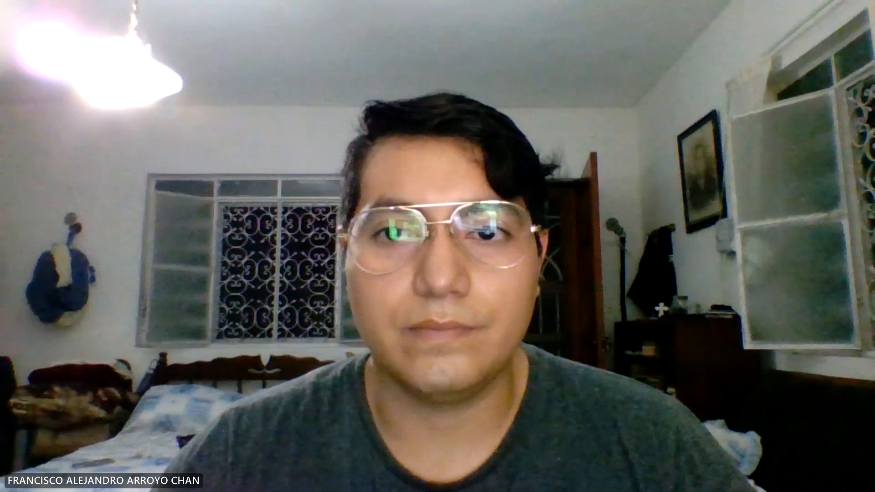